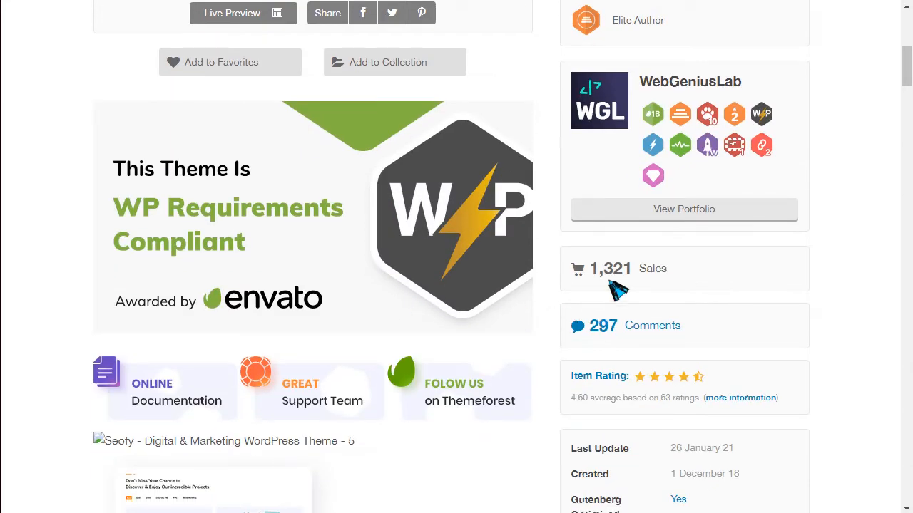
Examine the Seofy theme's sales, rating, update dates, compatibility details and feature previews on its ThemeForest page.
{"action": "scroll", "coordinate": [613, 286], "scroll_direction": "down", "scroll_amount": 3}
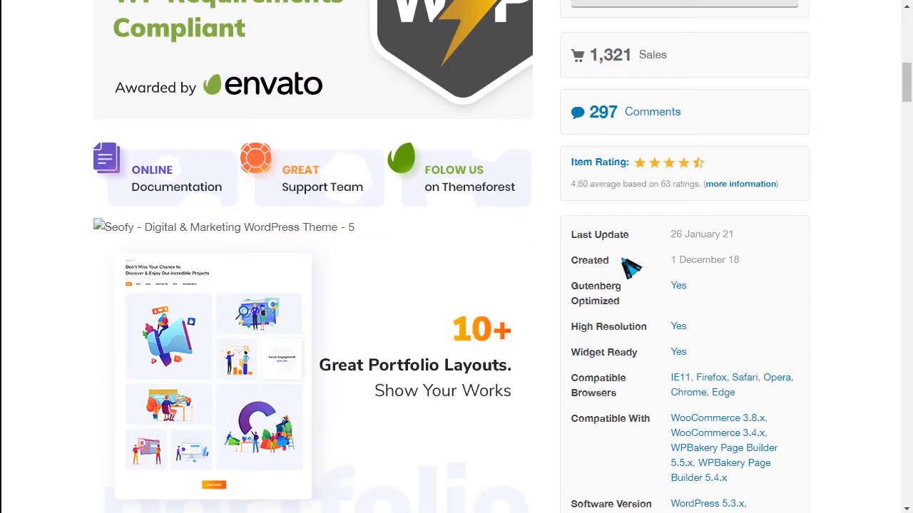
{"action": "left_click_drag", "start_coordinate": [733, 242], "coordinate": [753, 270]}
{"action": "scroll", "coordinate": [754, 269], "scroll_direction": "down", "scroll_amount": 3}
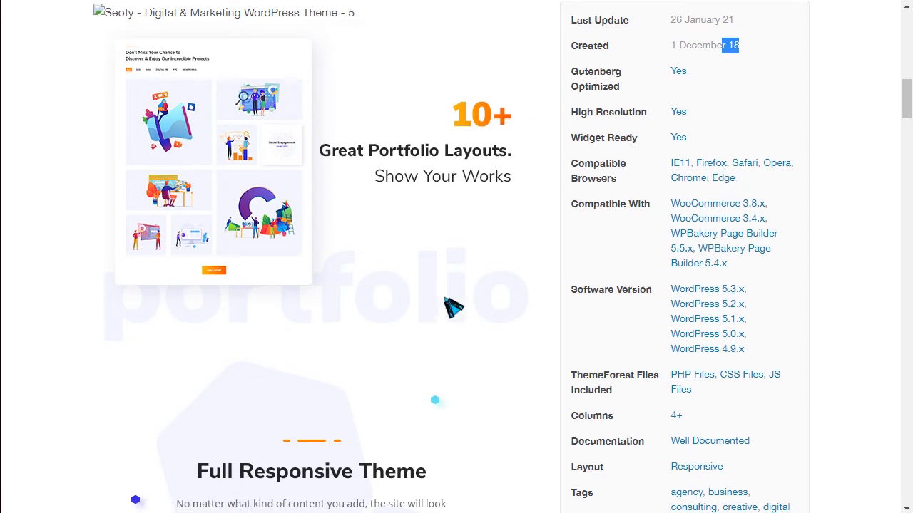
{"action": "scroll", "coordinate": [257, 336], "scroll_direction": "down", "scroll_amount": 3}
{"action": "scroll", "coordinate": [407, 341], "scroll_direction": "down", "scroll_amount": 2}
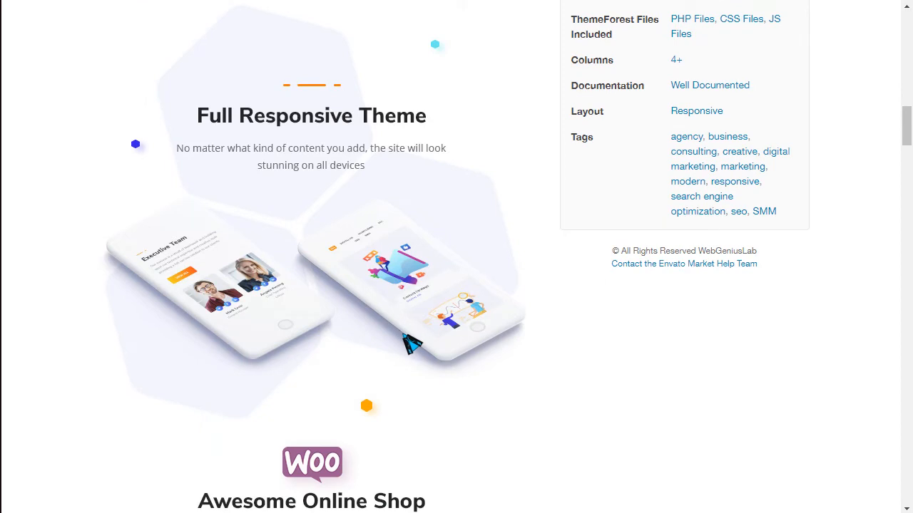
{"action": "scroll", "coordinate": [393, 383], "scroll_direction": "up", "scroll_amount": 9}
{"action": "scroll", "coordinate": [447, 385], "scroll_direction": "up", "scroll_amount": 8}
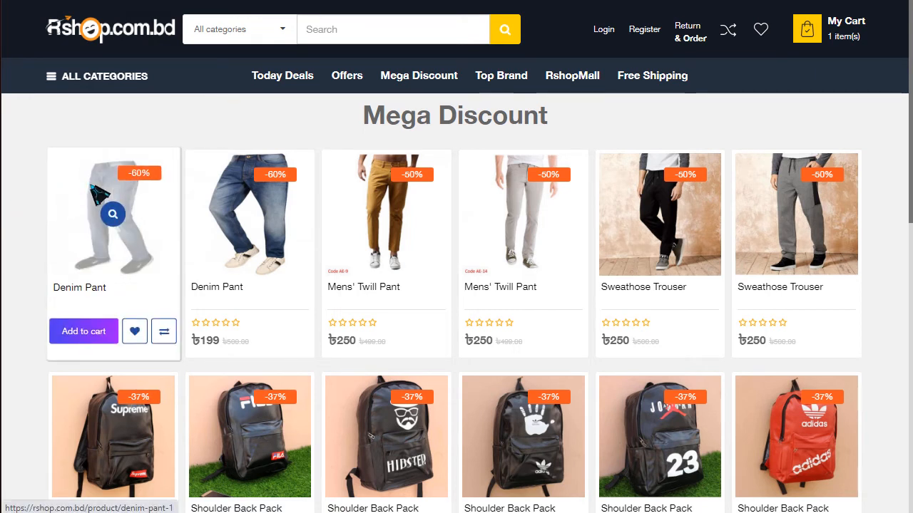
Look through the Mega Discount product listing on the Rshop.com.bd store.
{"action": "left_click_drag", "start_coordinate": [375, 116], "coordinate": [592, 138]}
{"action": "scroll", "coordinate": [591, 371], "scroll_direction": "down", "scroll_amount": 6}
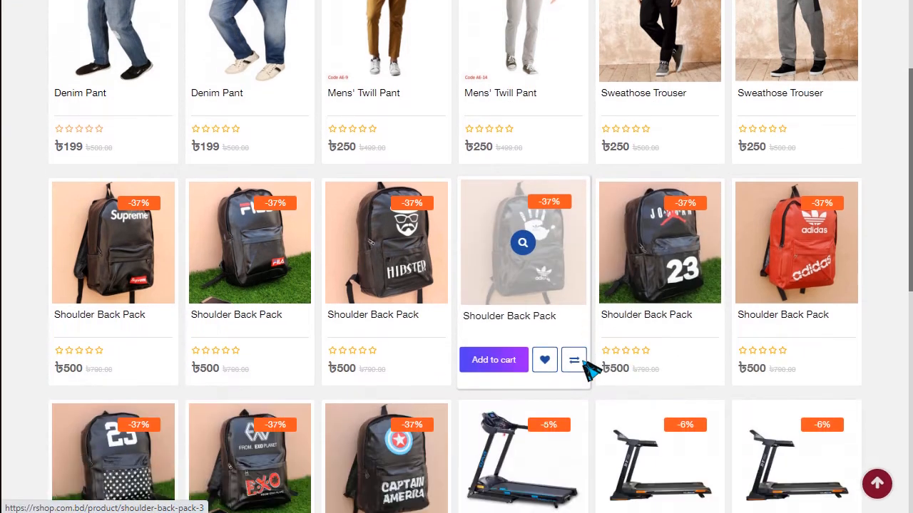
{"action": "scroll", "coordinate": [232, 360], "scroll_direction": "down", "scroll_amount": 3}
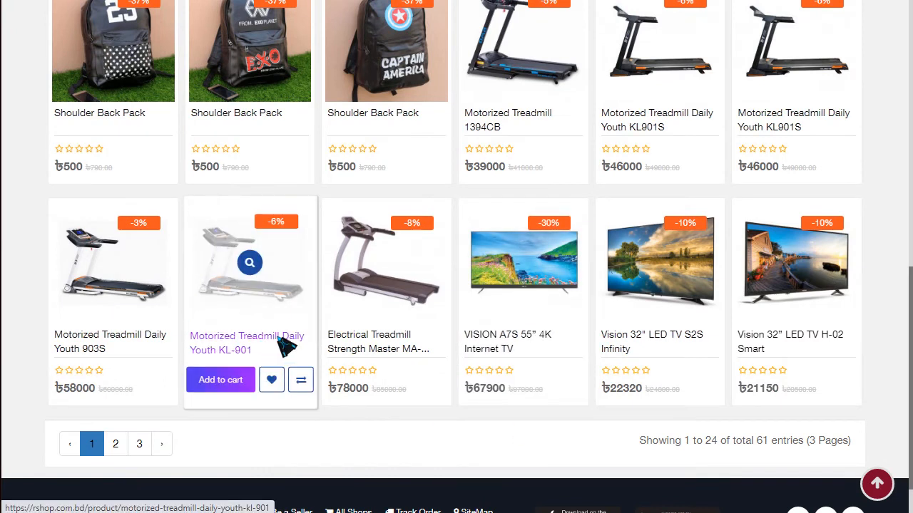
{"action": "scroll", "coordinate": [580, 404], "scroll_direction": "up", "scroll_amount": 3}
{"action": "scroll", "coordinate": [610, 417], "scroll_direction": "up", "scroll_amount": 6}
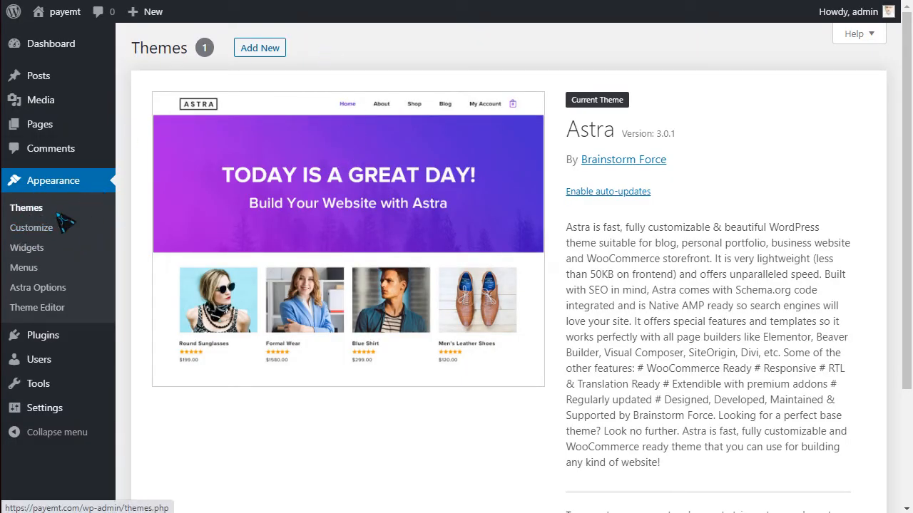
Upload the seofy.zip theme file from the Desktop to the WordPress site, install it and activate it.
{"action": "left_click", "coordinate": [258, 54]}
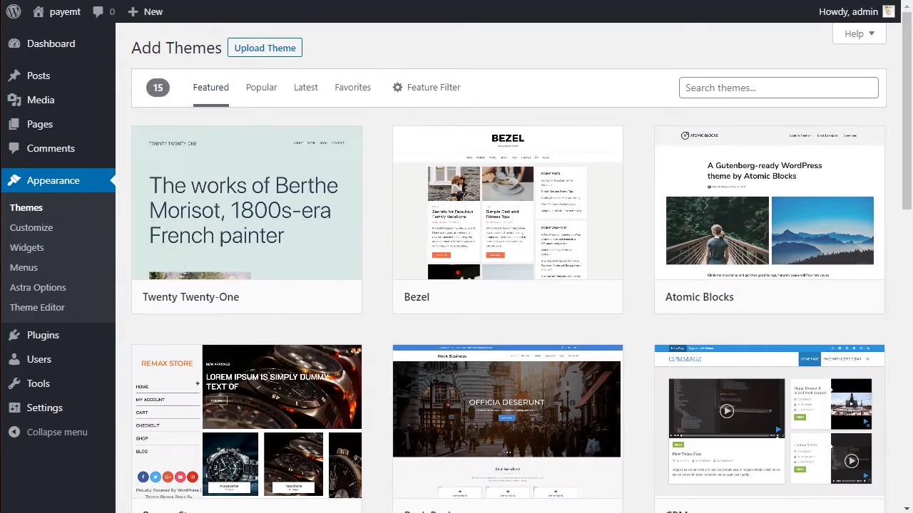
{"action": "left_click", "coordinate": [273, 54]}
{"action": "left_click", "coordinate": [415, 176]}
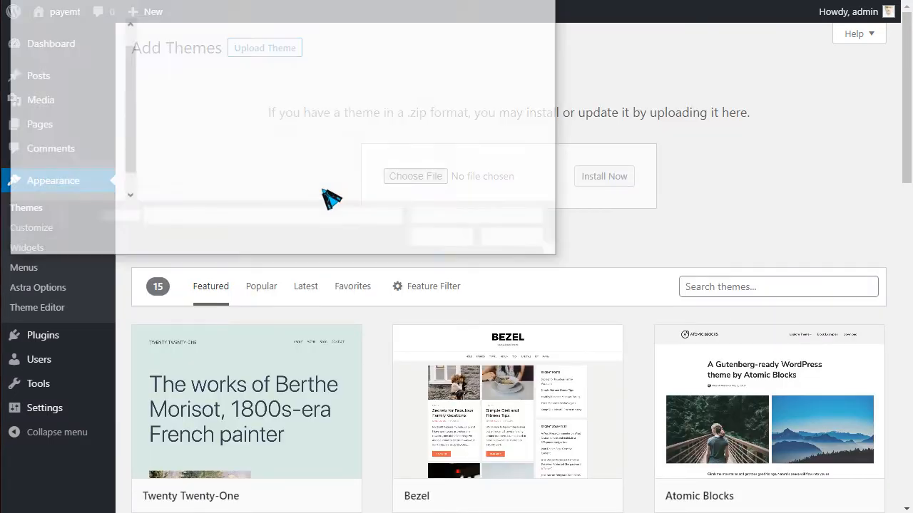
{"action": "left_click", "coordinate": [191, 84]}
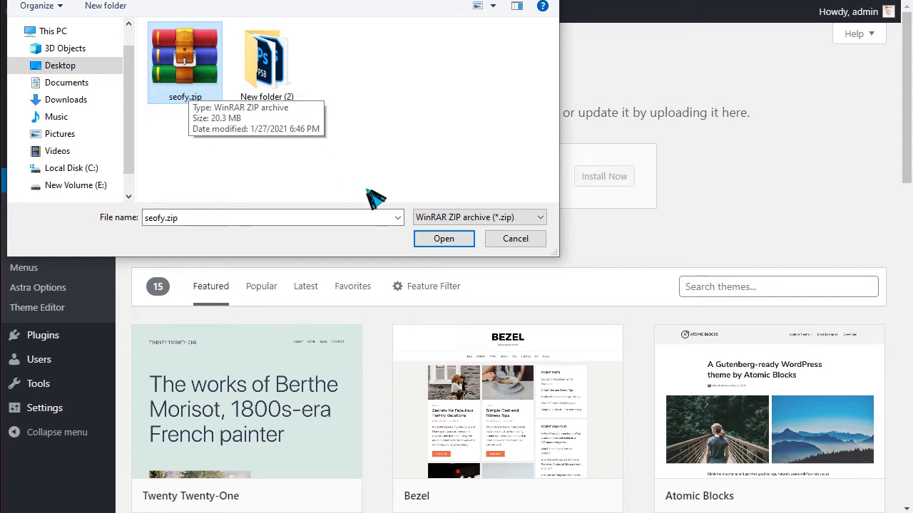
{"action": "left_click", "coordinate": [436, 240]}
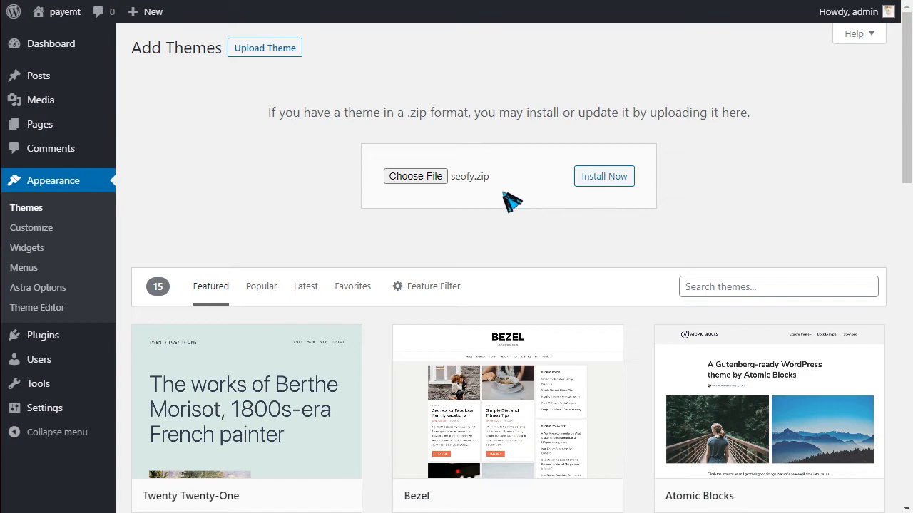
{"action": "left_click", "coordinate": [617, 183]}
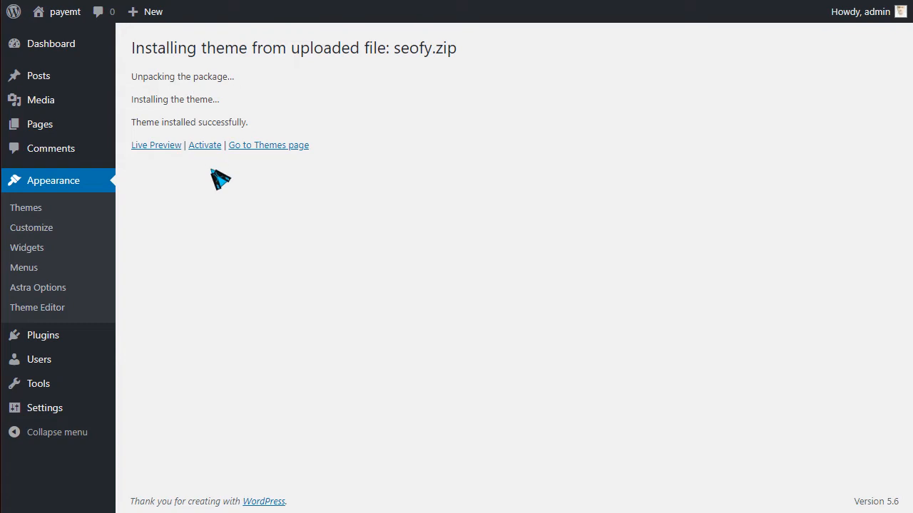
{"action": "left_click", "coordinate": [205, 146]}
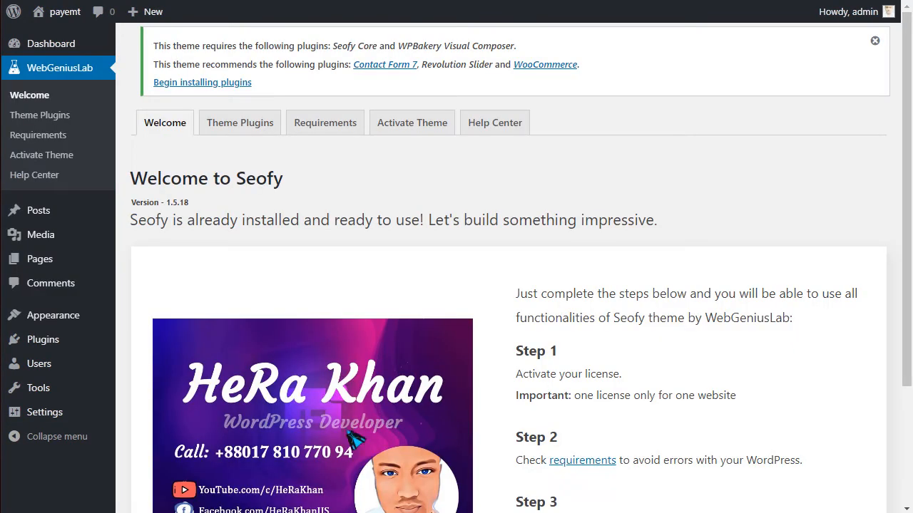
Review the theme version and the four setup steps on the Seofy welcome page.
{"action": "left_click_drag", "start_coordinate": [244, 189], "coordinate": [298, 189]}
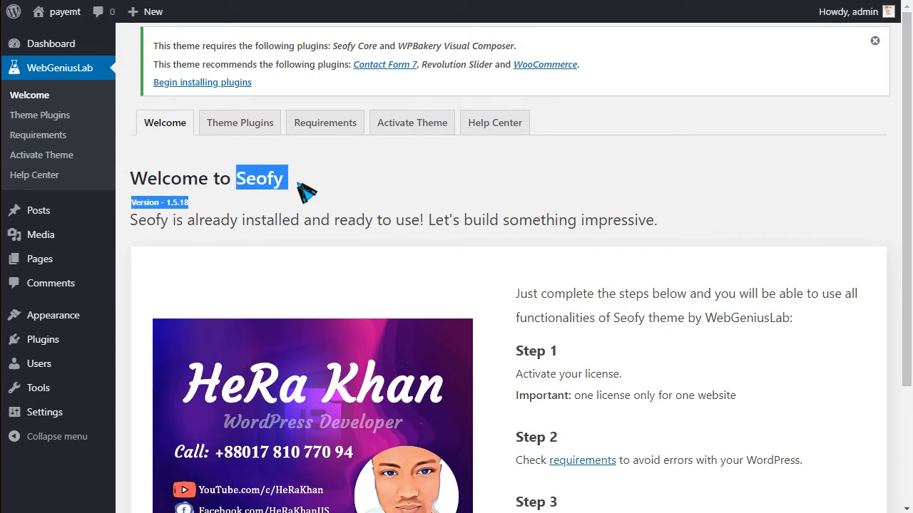
{"action": "left_click", "coordinate": [266, 163]}
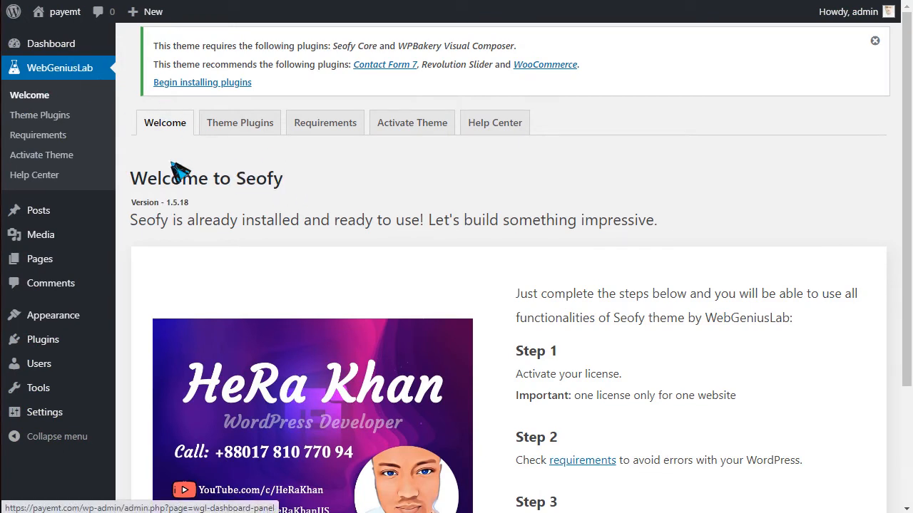
{"action": "scroll", "coordinate": [406, 214], "scroll_direction": "down", "scroll_amount": 3}
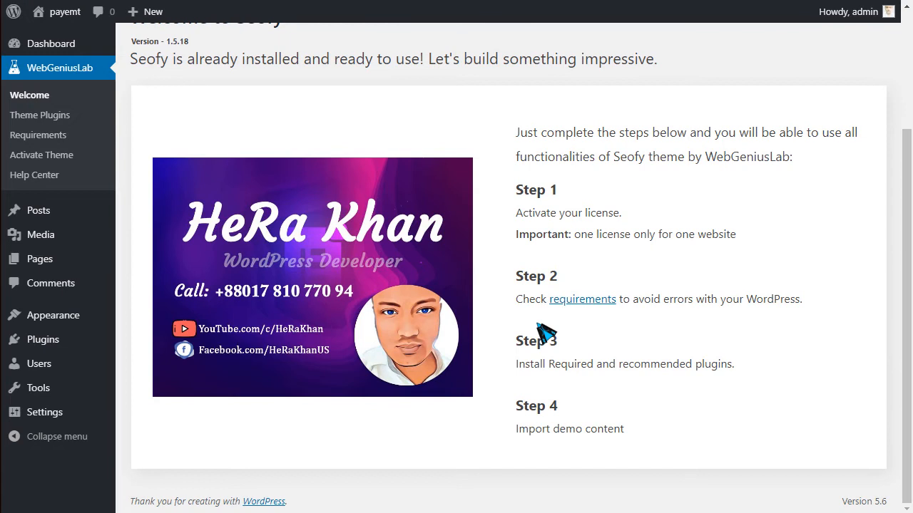
{"action": "left_click_drag", "start_coordinate": [529, 213], "coordinate": [622, 214]}
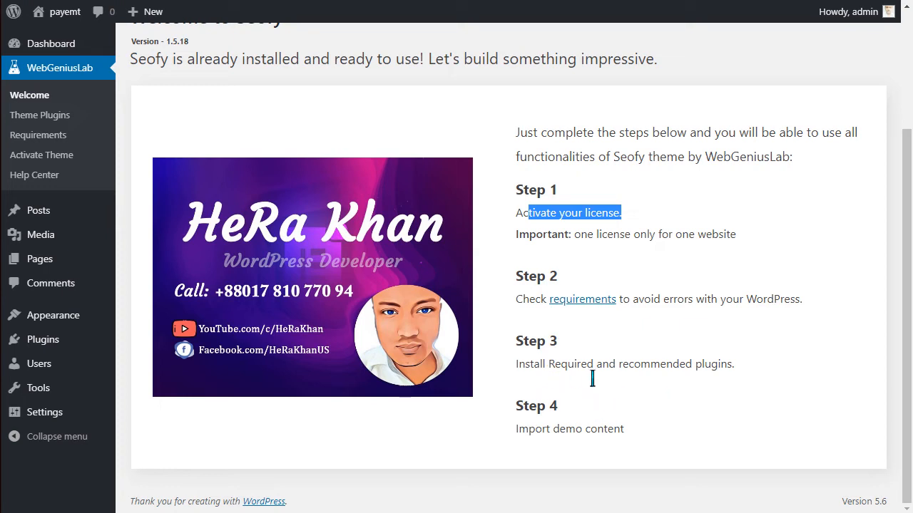
{"action": "double_click", "coordinate": [707, 366]}
{"action": "left_click_drag", "start_coordinate": [544, 442], "coordinate": [620, 437]}
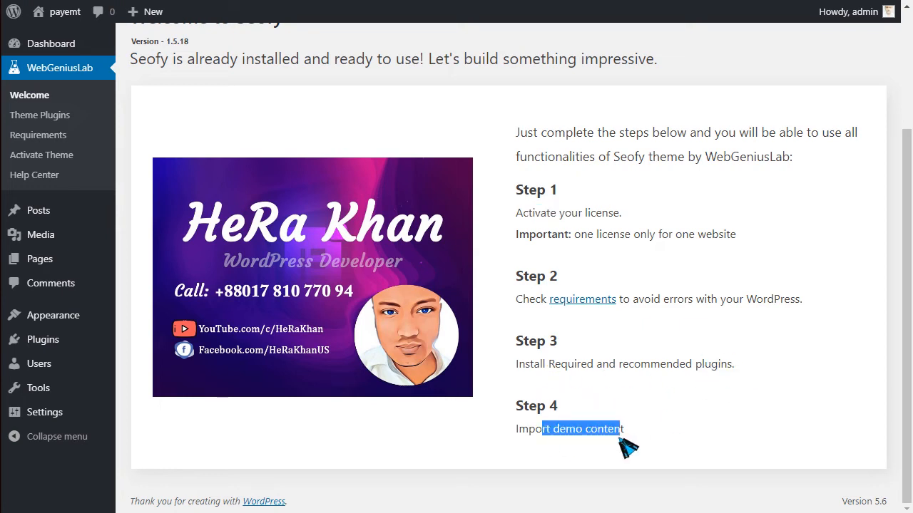
{"action": "scroll", "coordinate": [622, 436], "scroll_direction": "up", "scroll_amount": 3}
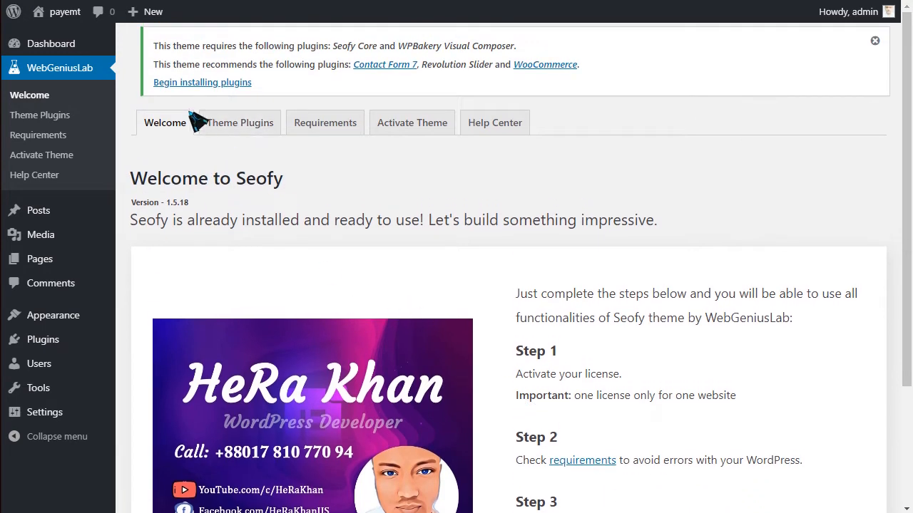
Bulk install all five plugins that the Seofy theme requires or recommends.
{"action": "left_click", "coordinate": [204, 85]}
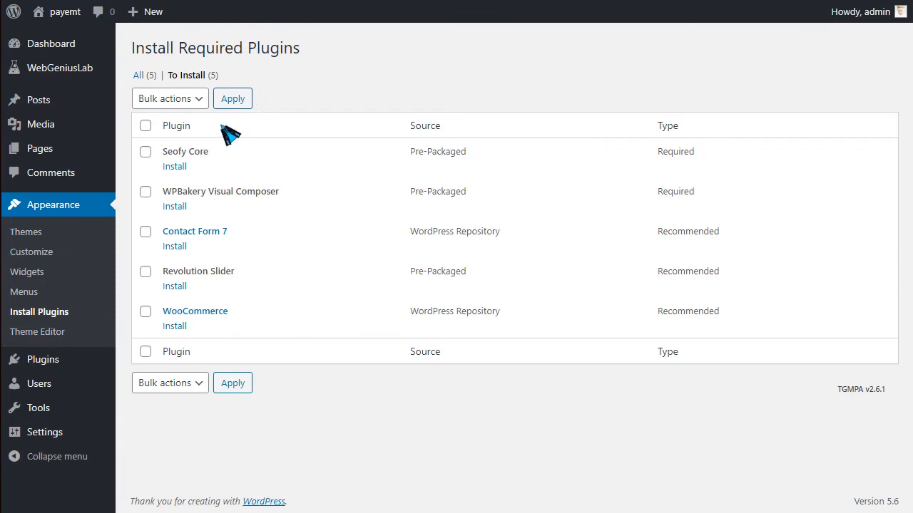
{"action": "left_click", "coordinate": [163, 99]}
{"action": "left_click", "coordinate": [148, 130]}
{"action": "left_click", "coordinate": [234, 104]}
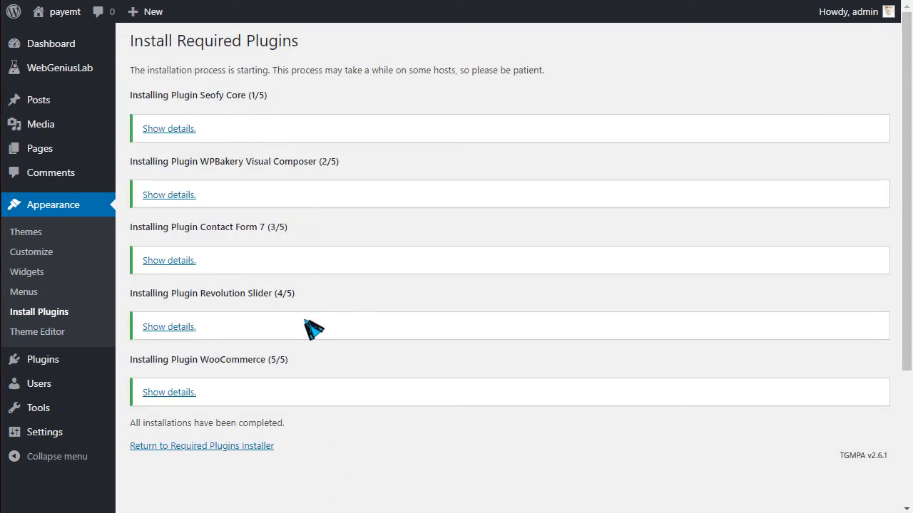
Return to the required plugins installer and bulk activate all five installed theme plugins.
{"action": "left_click", "coordinate": [187, 449]}
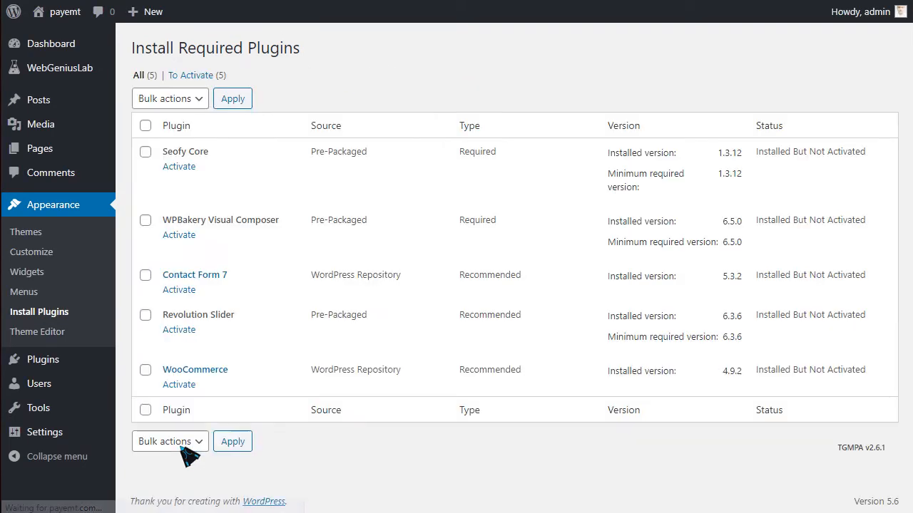
{"action": "left_click", "coordinate": [146, 125]}
{"action": "left_click", "coordinate": [174, 102]}
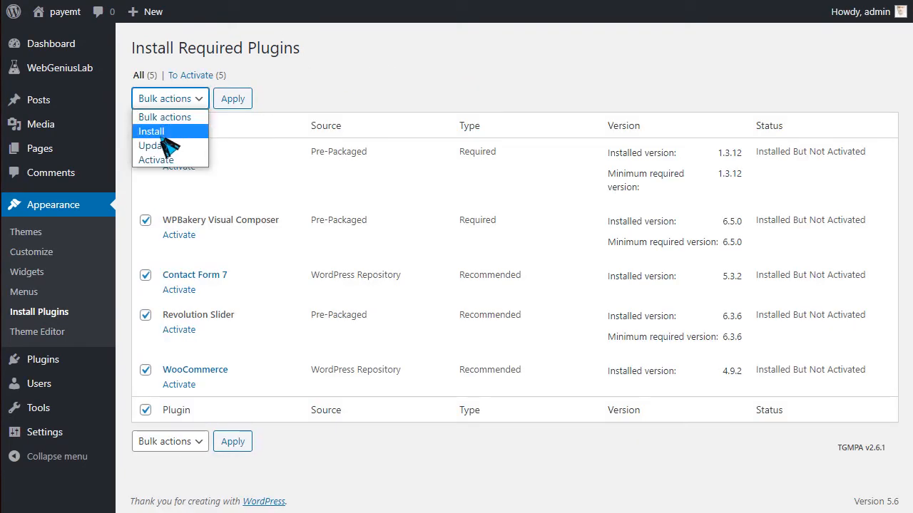
{"action": "left_click", "coordinate": [148, 159]}
{"action": "left_click", "coordinate": [236, 100]}
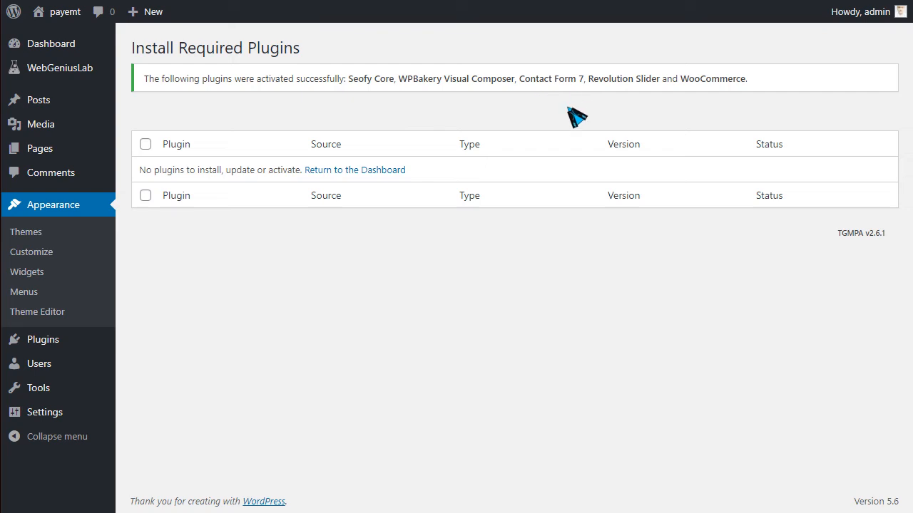
Import the Seofy demo content with the Demo Importer in Theme Options, and confirm the import.
{"action": "left_click", "coordinate": [349, 172]}
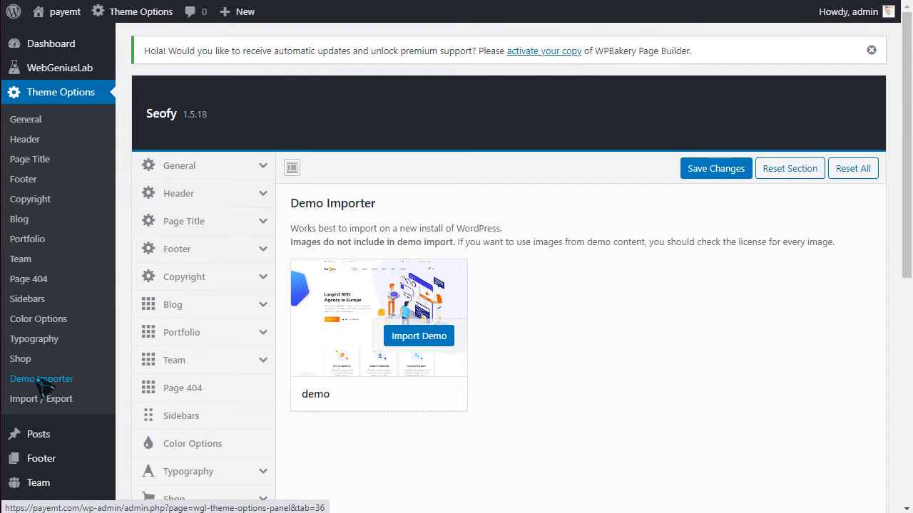
{"action": "scroll", "coordinate": [242, 332], "scroll_direction": "down", "scroll_amount": 1}
{"action": "scroll", "coordinate": [242, 332], "scroll_direction": "down", "scroll_amount": 5}
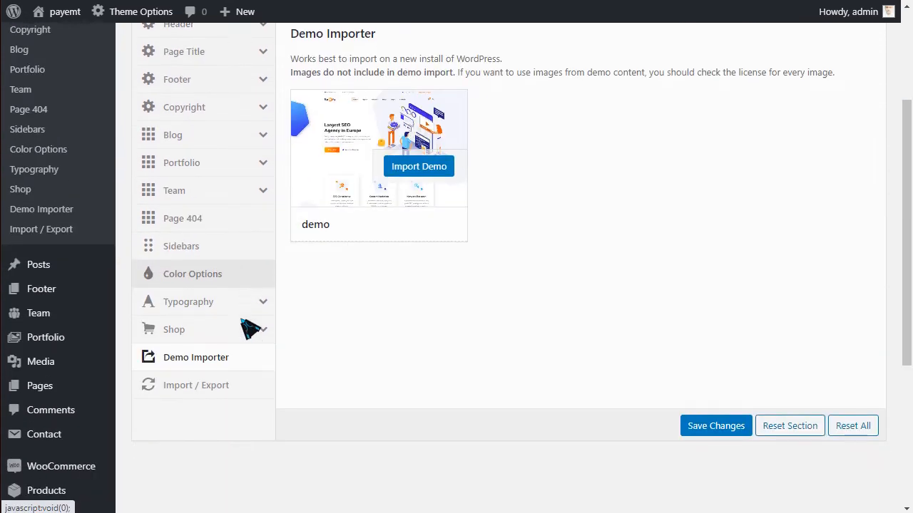
{"action": "scroll", "coordinate": [431, 306], "scroll_direction": "up", "scroll_amount": 3}
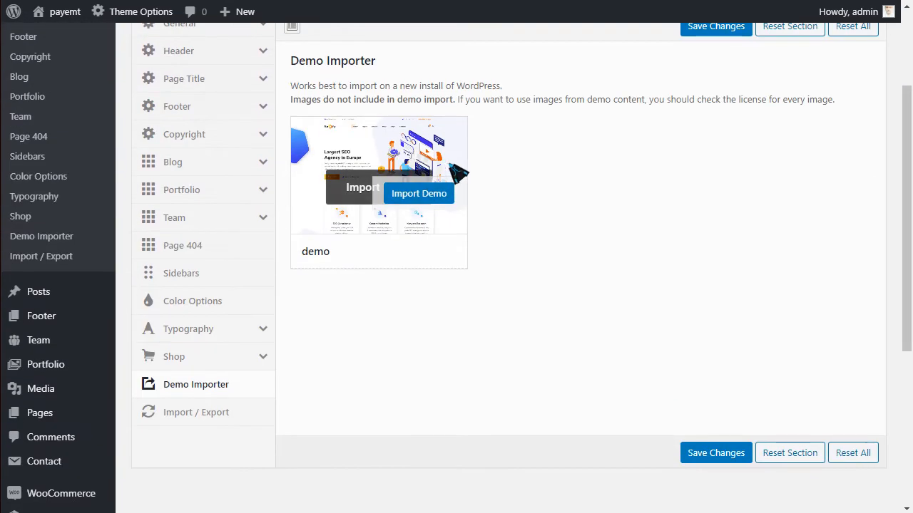
{"action": "scroll", "coordinate": [442, 182], "scroll_direction": "up", "scroll_amount": 1}
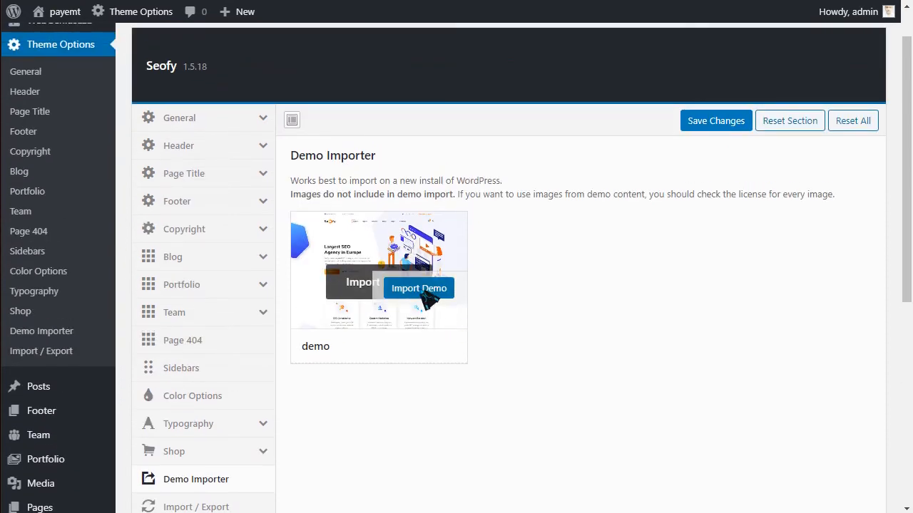
{"action": "left_click", "coordinate": [430, 295]}
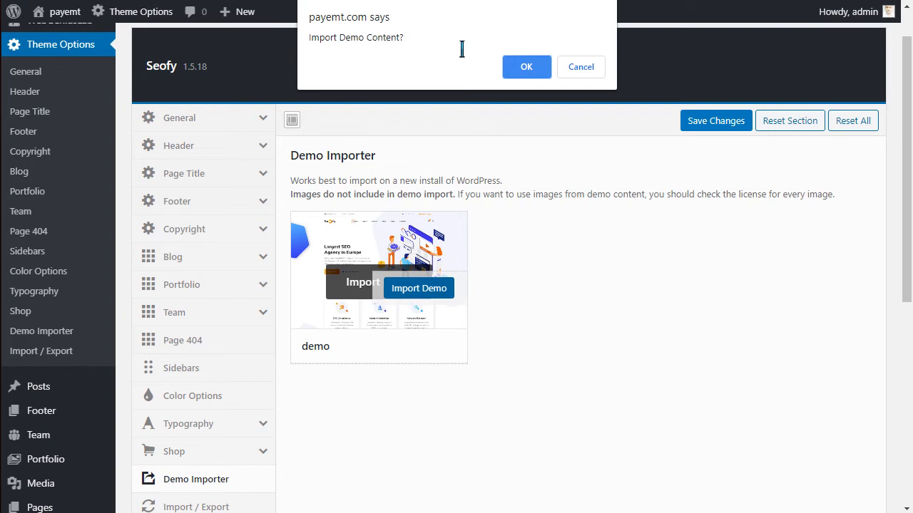
{"action": "left_click", "coordinate": [526, 70]}
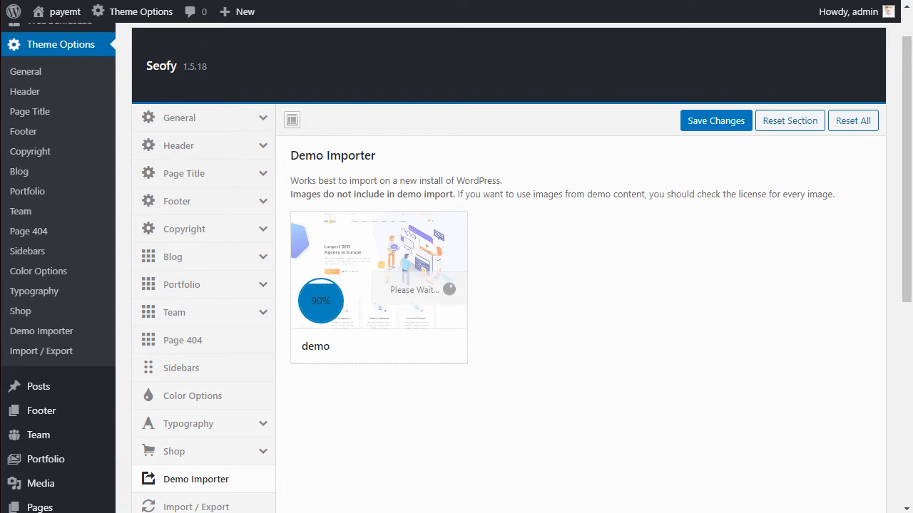
{"action": "left_click_drag", "start_coordinate": [337, 421], "coordinate": [473, 430]}
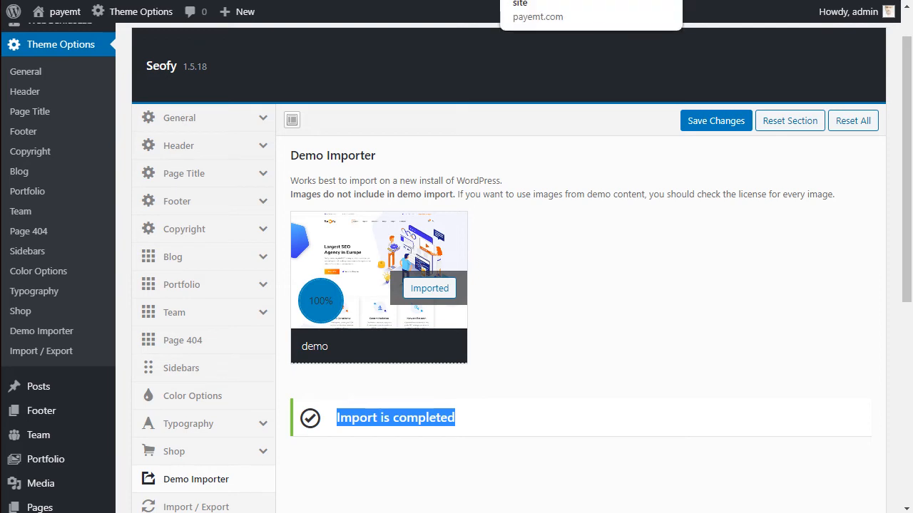
Turn on the use of minified css/js files in the General theme options.
{"action": "left_click", "coordinate": [203, 122]}
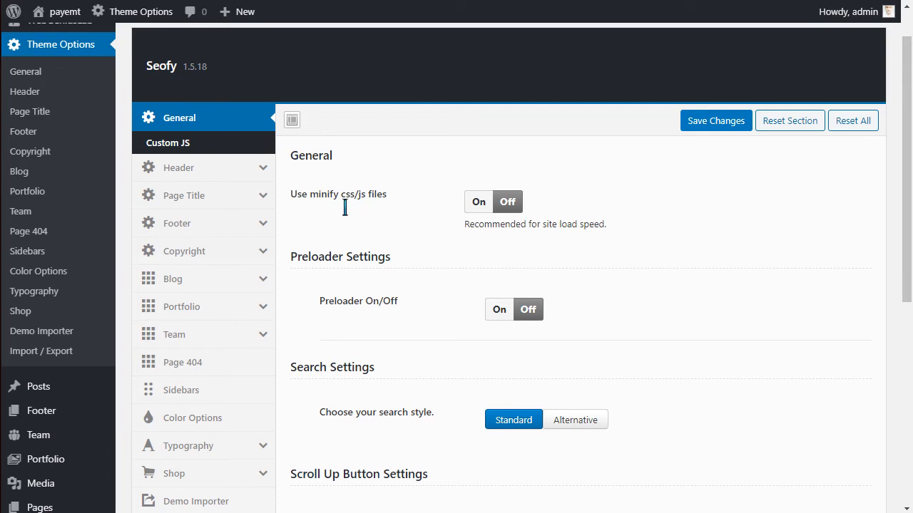
{"action": "left_click", "coordinate": [479, 204]}
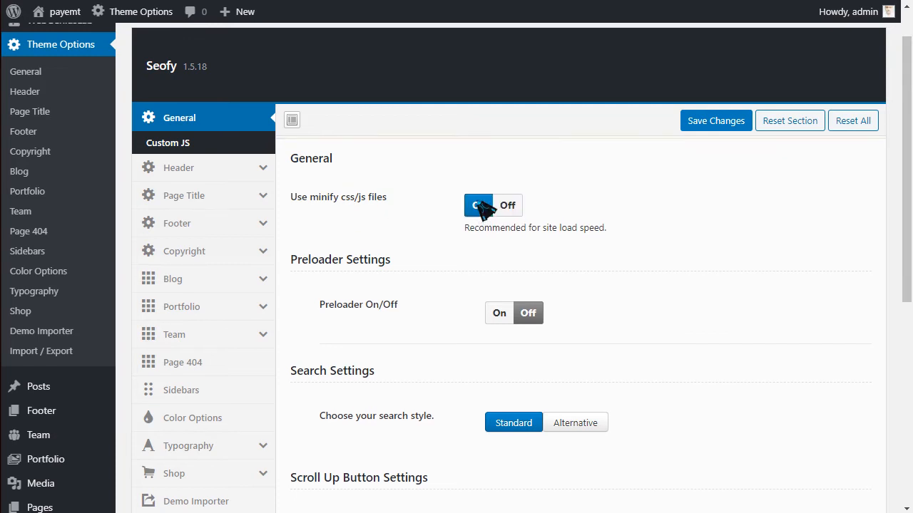
{"action": "scroll", "coordinate": [385, 238], "scroll_direction": "down", "scroll_amount": 1}
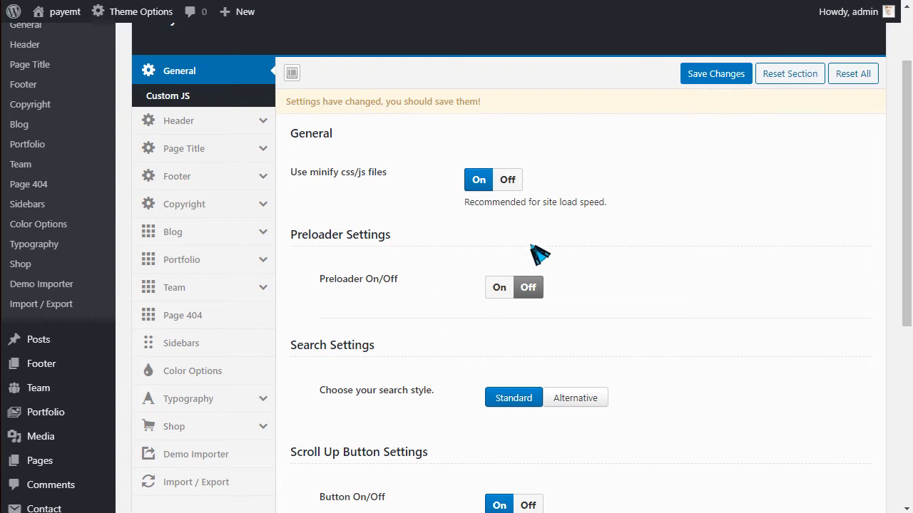
{"action": "scroll", "coordinate": [570, 336], "scroll_direction": "down", "scroll_amount": 1}
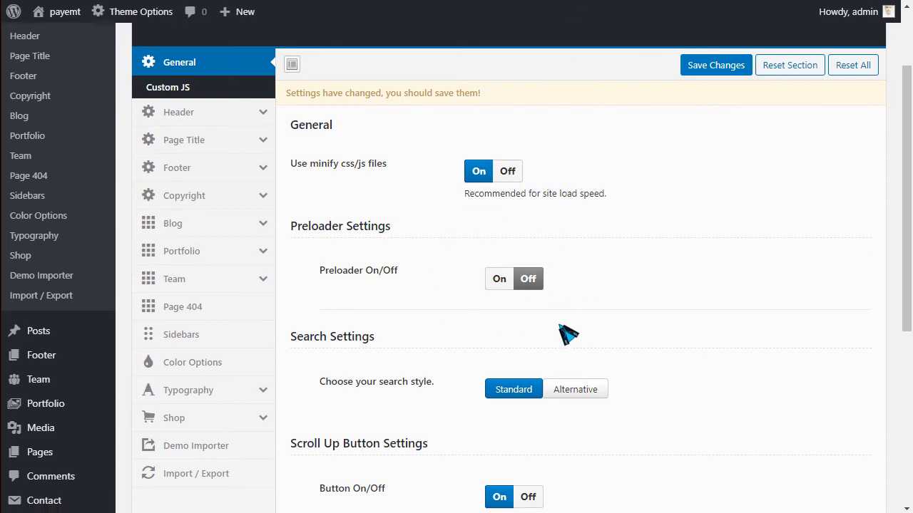
Review the remaining General theme options and the two Custom JS code fields, including the one for the HEAD tag.
{"action": "scroll", "coordinate": [527, 257], "scroll_direction": "down", "scroll_amount": 3}
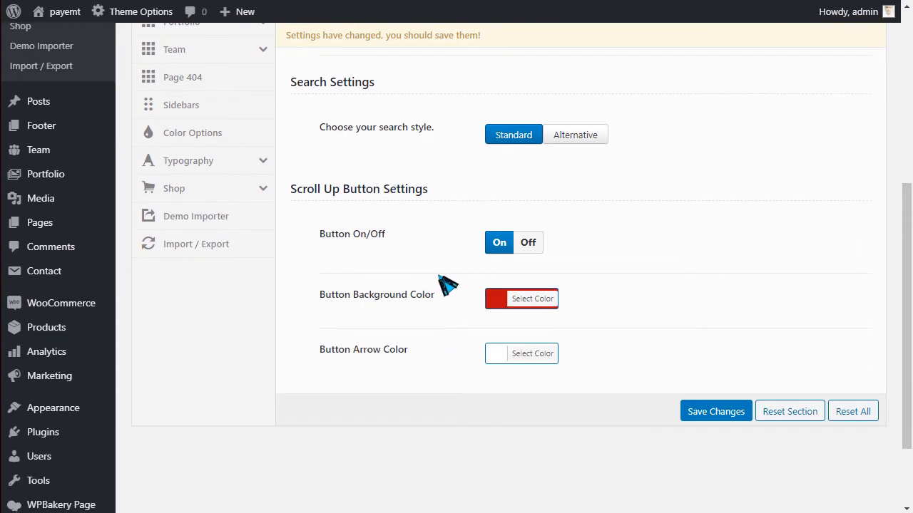
{"action": "scroll", "coordinate": [447, 285], "scroll_direction": "up", "scroll_amount": 5}
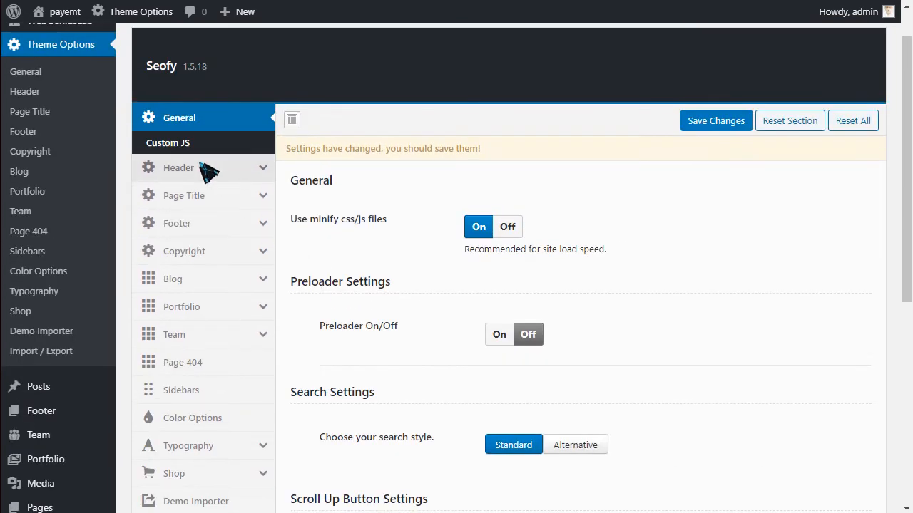
{"action": "left_click", "coordinate": [186, 143]}
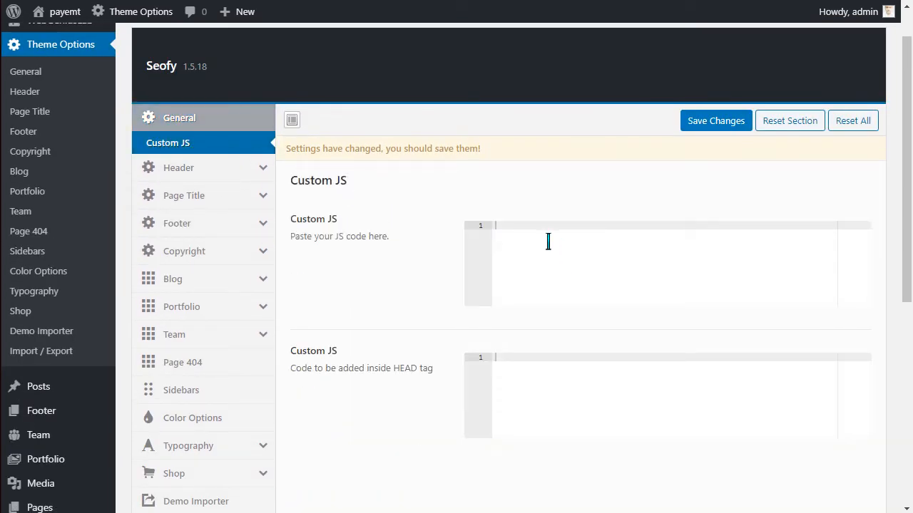
{"action": "scroll", "coordinate": [549, 247], "scroll_direction": "down", "scroll_amount": 2}
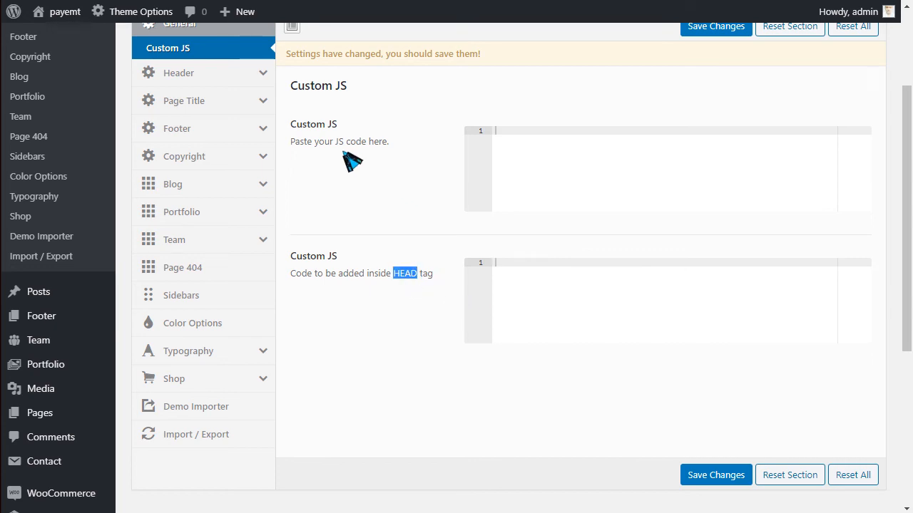
{"action": "left_click_drag", "start_coordinate": [357, 155], "coordinate": [407, 153]}
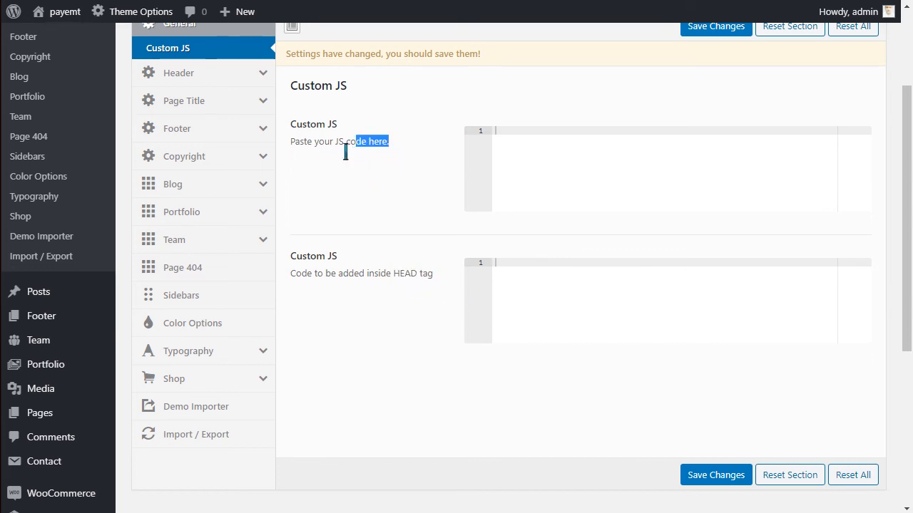
{"action": "left_click_drag", "start_coordinate": [394, 280], "coordinate": [422, 283]}
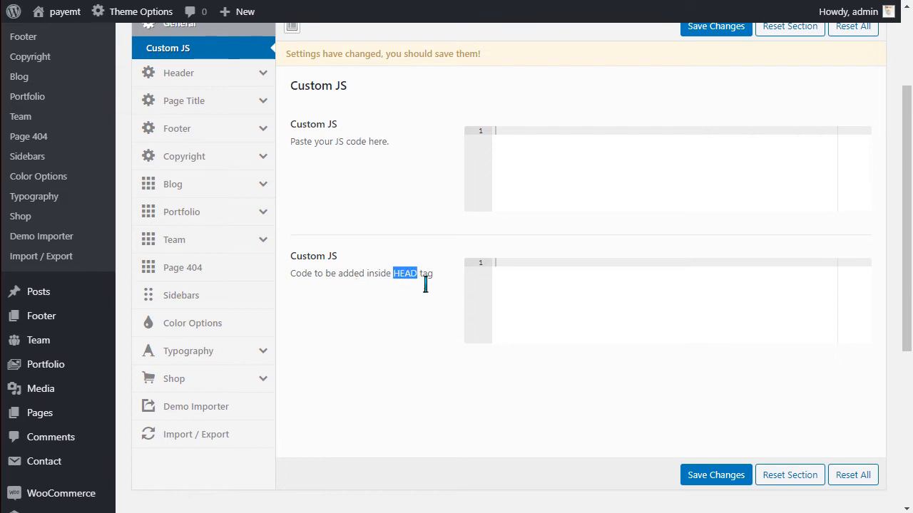
{"action": "scroll", "coordinate": [437, 299], "scroll_direction": "up", "scroll_amount": 1}
Examine the header, sticky and mobile logo options, switching the custom logo height on and back off.
{"action": "left_click", "coordinate": [241, 145]}
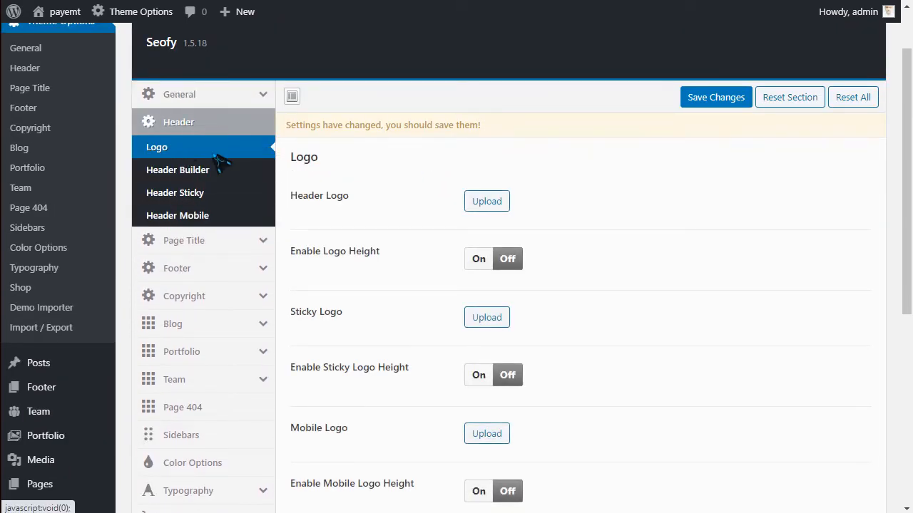
{"action": "left_click_drag", "start_coordinate": [297, 203], "coordinate": [396, 206]}
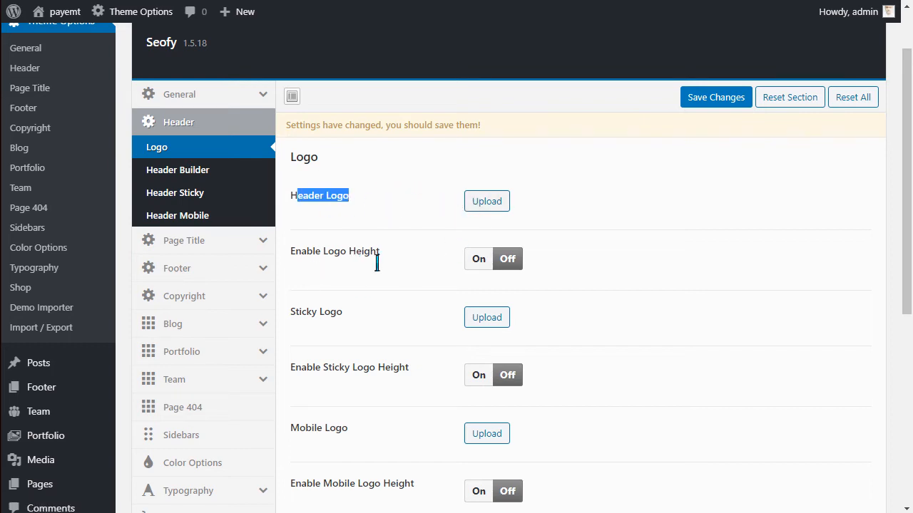
{"action": "left_click", "coordinate": [480, 260]}
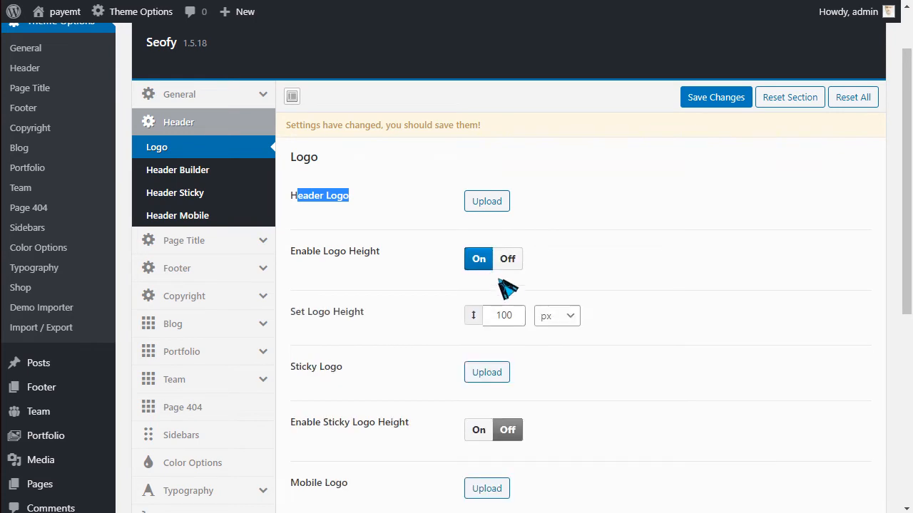
{"action": "left_click", "coordinate": [509, 260]}
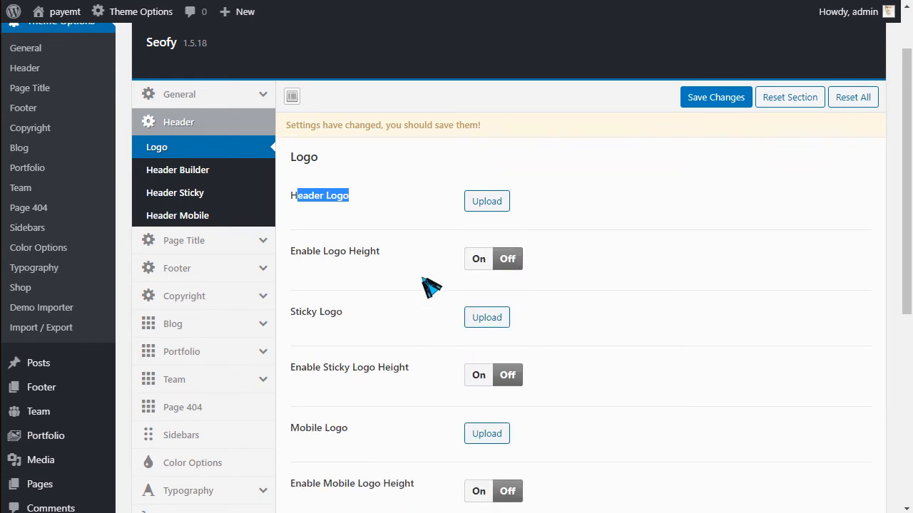
{"action": "scroll", "coordinate": [364, 294], "scroll_direction": "down", "scroll_amount": 1}
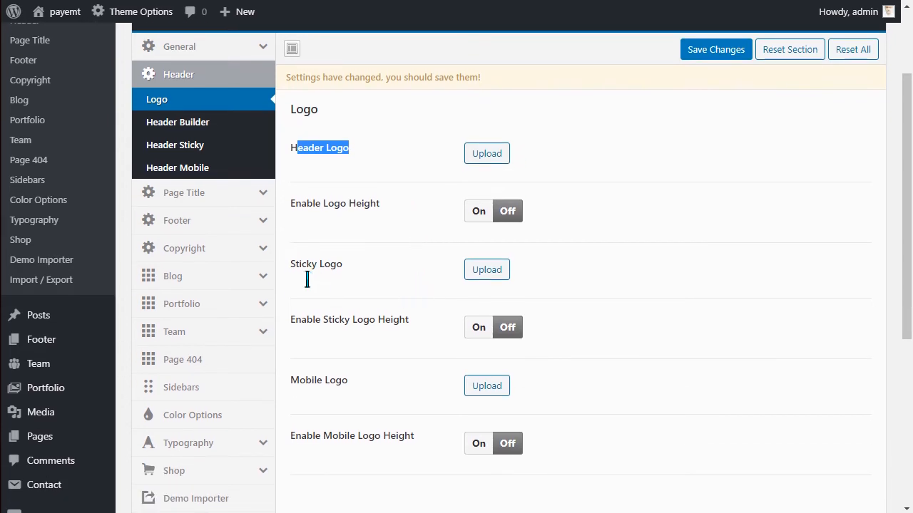
{"action": "left_click_drag", "start_coordinate": [298, 265], "coordinate": [341, 275]}
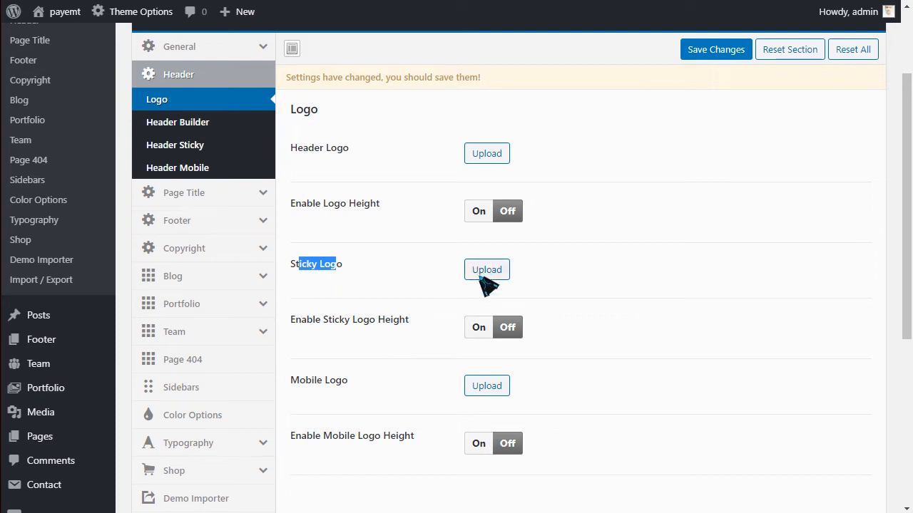
{"action": "left_click_drag", "start_coordinate": [334, 333], "coordinate": [398, 337]}
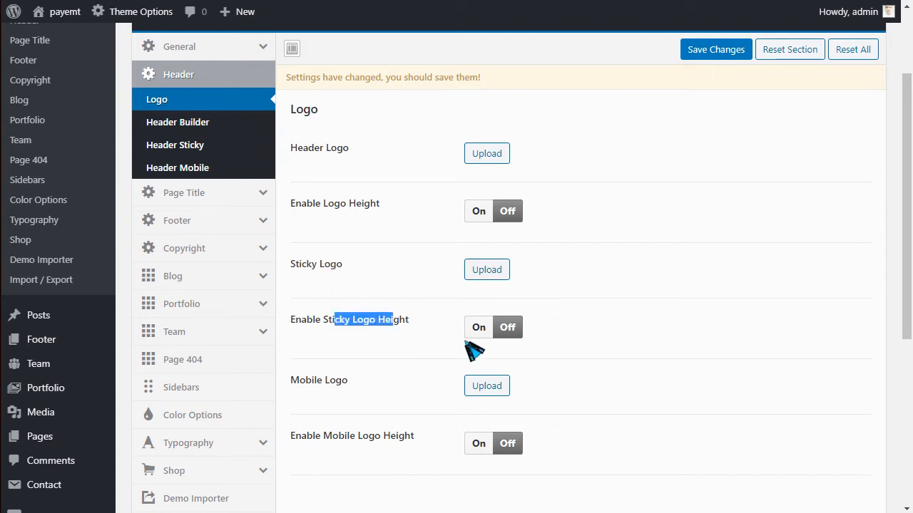
{"action": "scroll", "coordinate": [512, 345], "scroll_direction": "down", "scroll_amount": 1}
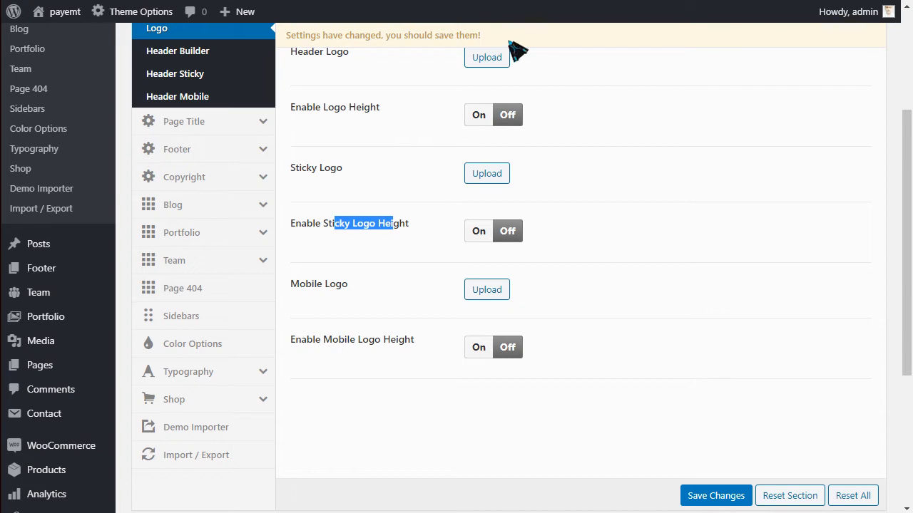
Examine the Header Builder section, including the default preset choices, the saved templates and the builder layout area.
{"action": "left_click", "coordinate": [203, 54]}
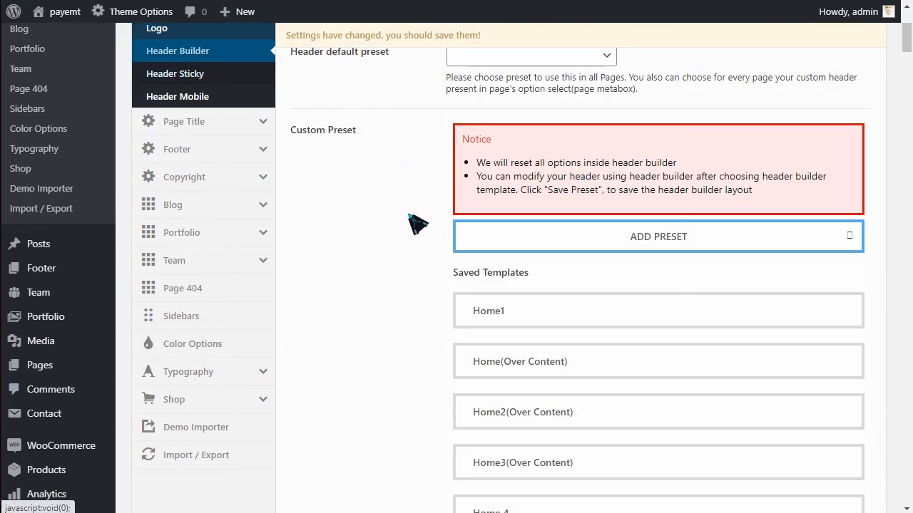
{"action": "scroll", "coordinate": [434, 327], "scroll_direction": "up", "scroll_amount": 2}
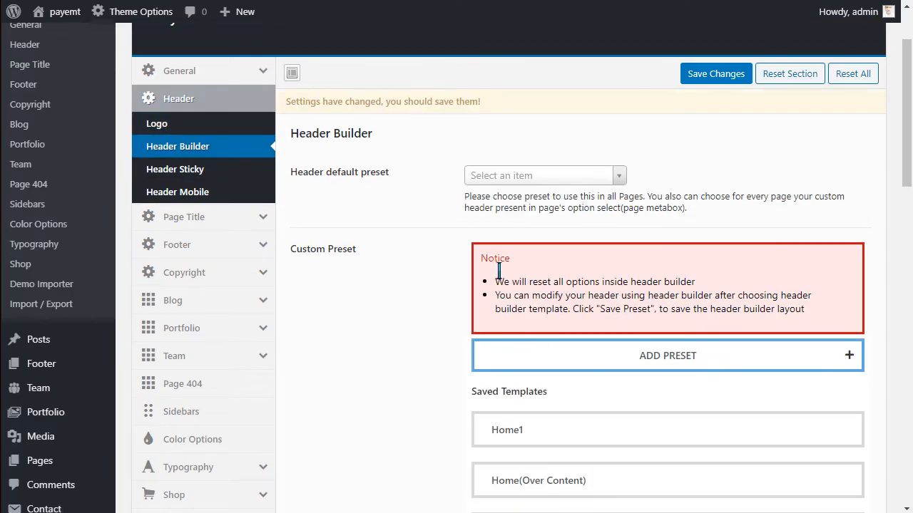
{"action": "scroll", "coordinate": [497, 273], "scroll_direction": "down", "scroll_amount": 3}
{"action": "scroll", "coordinate": [504, 175], "scroll_direction": "up", "scroll_amount": 2}
{"action": "left_click", "coordinate": [528, 153]}
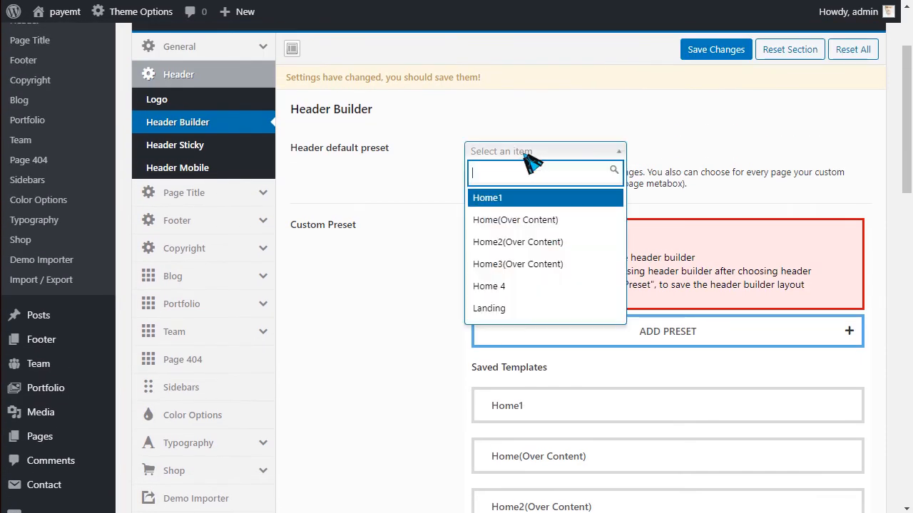
{"action": "left_click", "coordinate": [444, 295]}
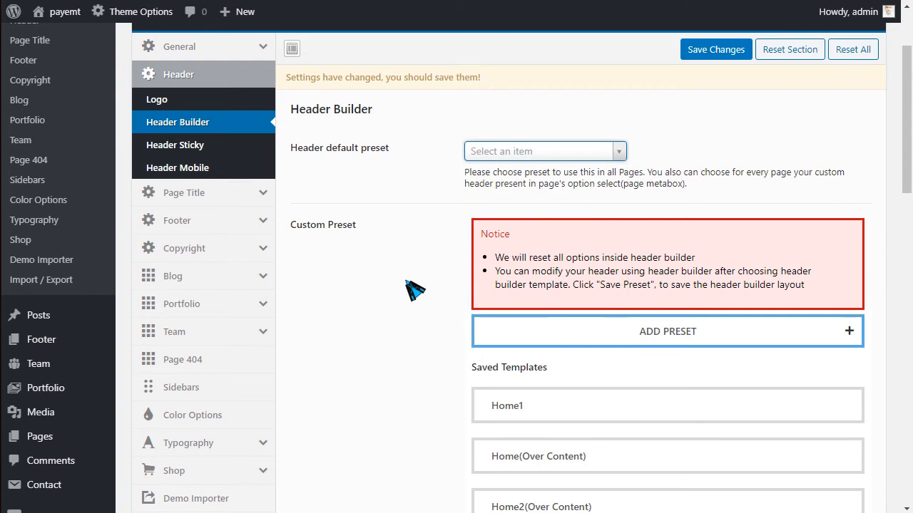
{"action": "scroll", "coordinate": [442, 299], "scroll_direction": "down", "scroll_amount": 3}
{"action": "scroll", "coordinate": [553, 329], "scroll_direction": "down", "scroll_amount": 2}
{"action": "scroll", "coordinate": [530, 316], "scroll_direction": "down", "scroll_amount": 4}
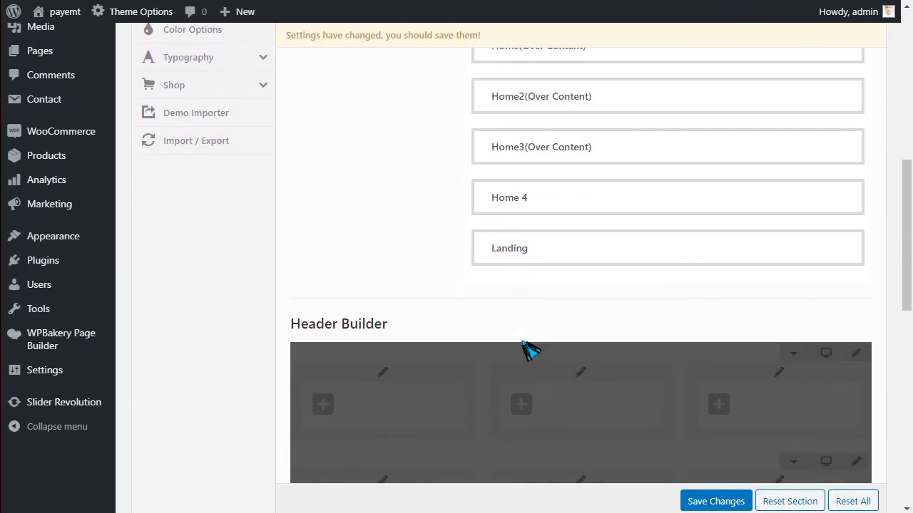
{"action": "scroll", "coordinate": [499, 342], "scroll_direction": "down", "scroll_amount": 2}
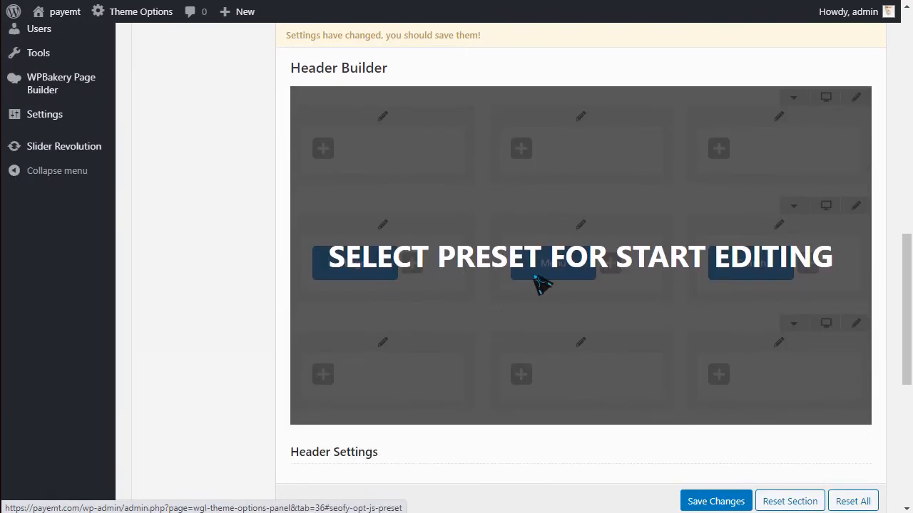
{"action": "scroll", "coordinate": [438, 316], "scroll_direction": "up", "scroll_amount": 8}
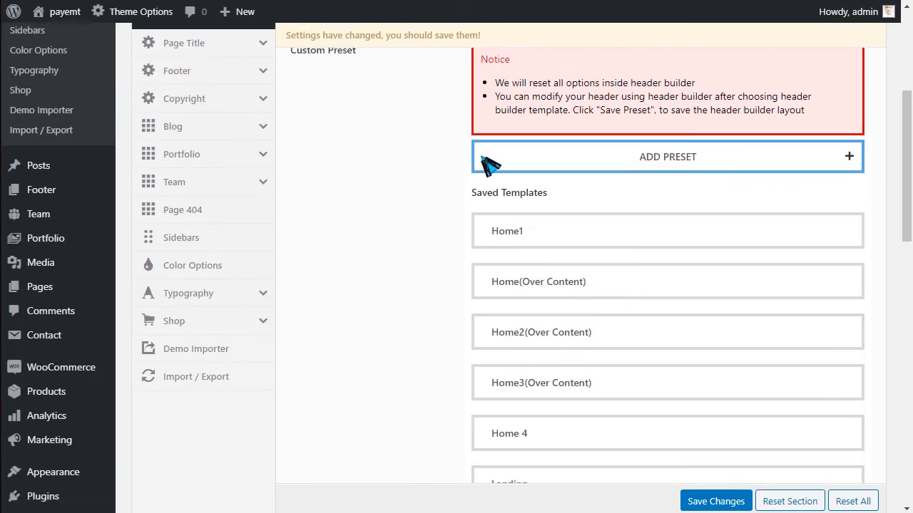
Add a custom header preset named 132 and save it.
{"action": "left_click", "coordinate": [670, 165]}
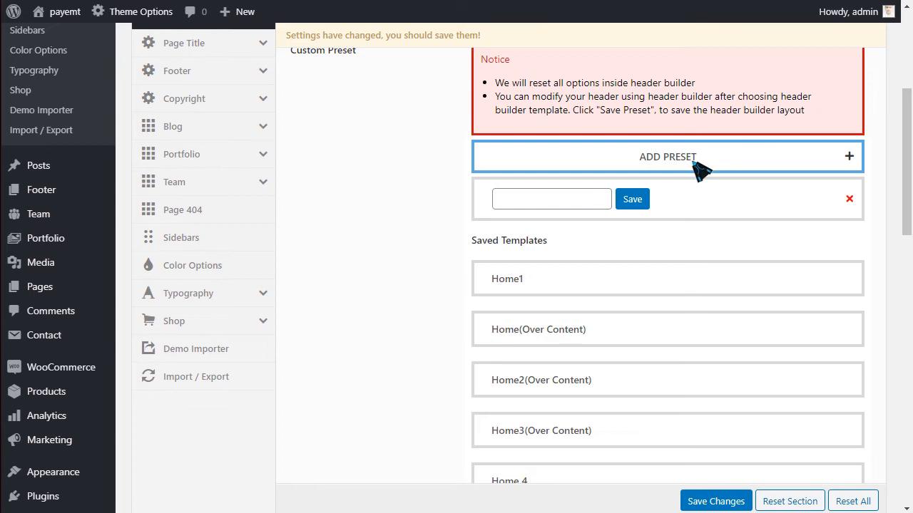
{"action": "scroll", "coordinate": [713, 161], "scroll_direction": "up", "scroll_amount": 2}
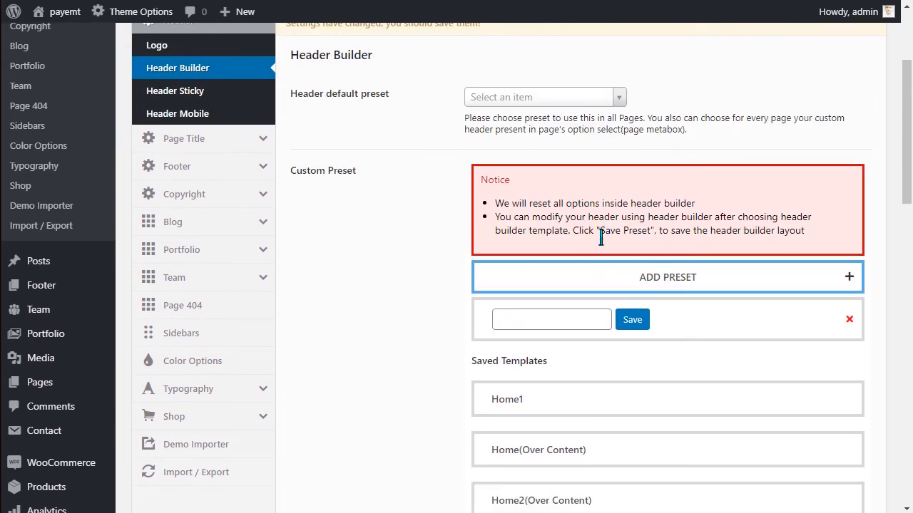
{"action": "left_click", "coordinate": [581, 326]}
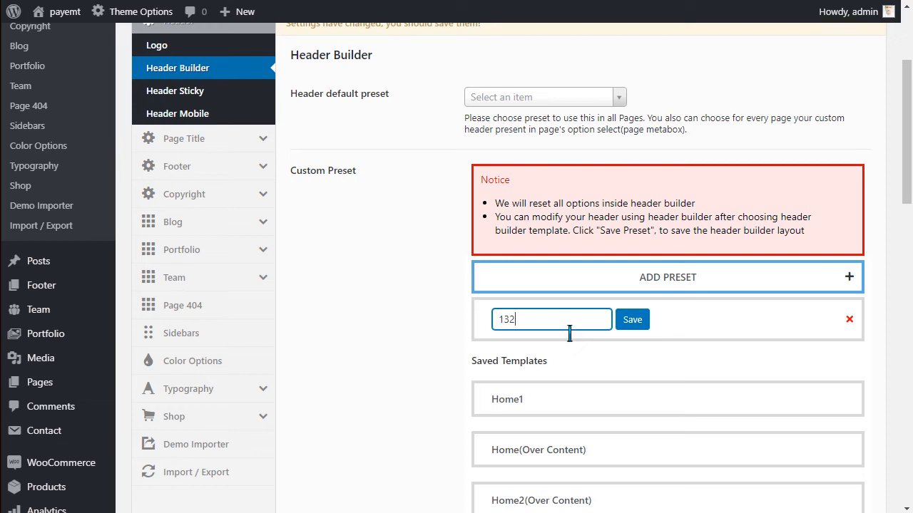
{"action": "left_click", "coordinate": [635, 320]}
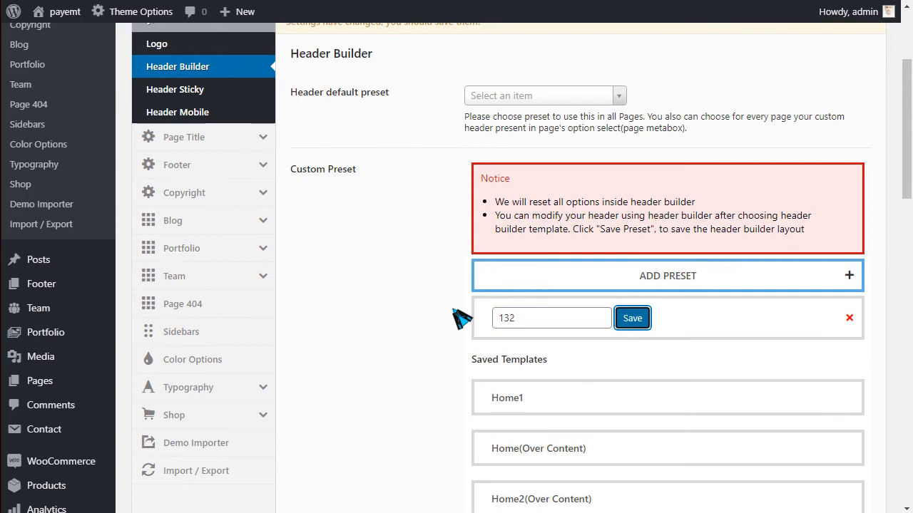
Look through the Header Settings beneath the builder layout, covering shadow, over content, lavalamp marker and sub menu colors.
{"action": "scroll", "coordinate": [460, 317], "scroll_direction": "down", "scroll_amount": 5}
{"action": "scroll", "coordinate": [460, 303], "scroll_direction": "down", "scroll_amount": 7}
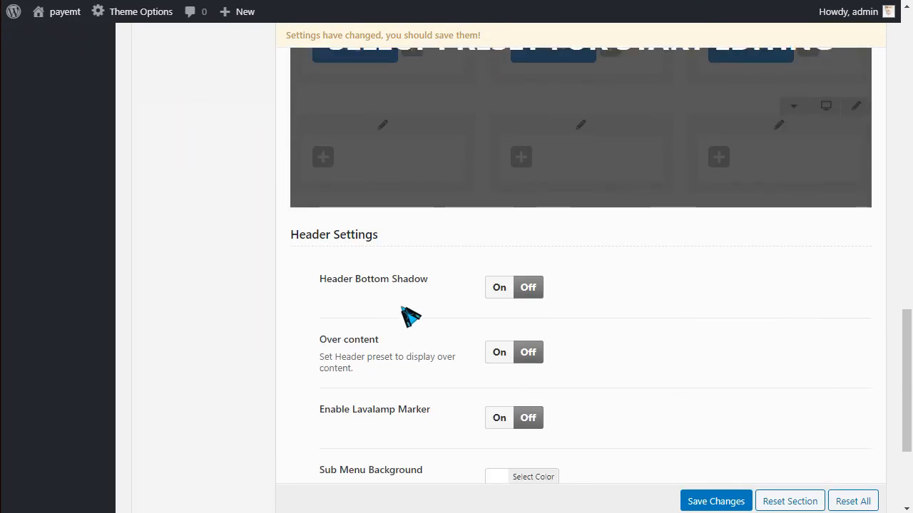
{"action": "scroll", "coordinate": [383, 373], "scroll_direction": "down", "scroll_amount": 3}
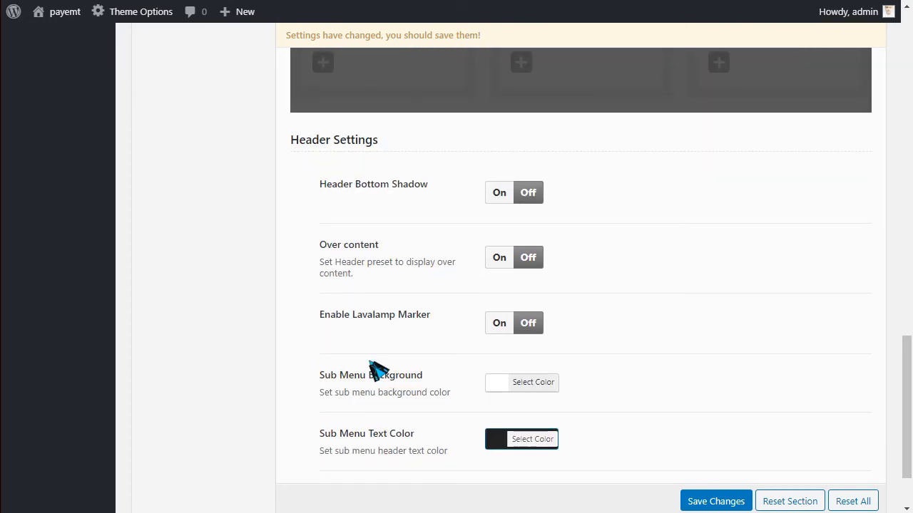
{"action": "scroll", "coordinate": [399, 370], "scroll_direction": "up", "scroll_amount": 9}
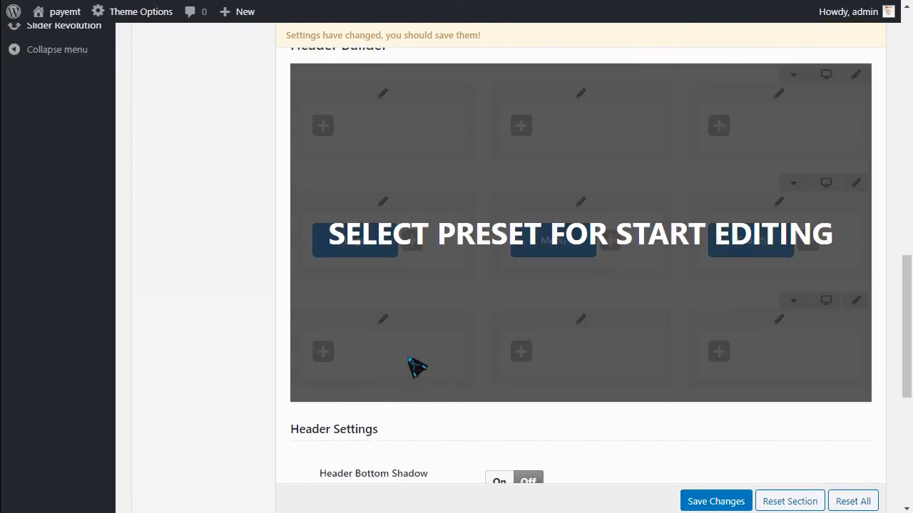
{"action": "scroll", "coordinate": [433, 322], "scroll_direction": "up", "scroll_amount": 10}
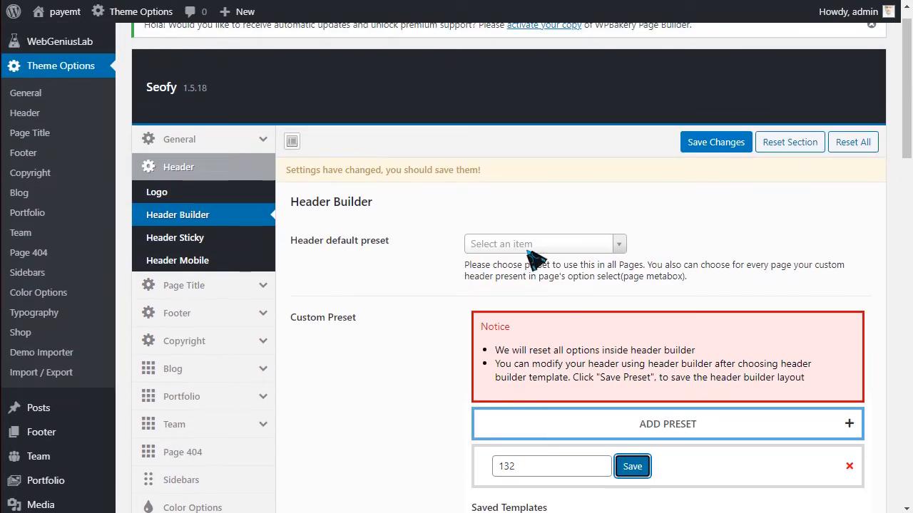
Review the Header Sticky settings for colors, height, style, border and shadow, and view the Header Mobile settings.
{"action": "left_click", "coordinate": [205, 242]}
{"action": "scroll", "coordinate": [419, 280], "scroll_direction": "down", "scroll_amount": 3}
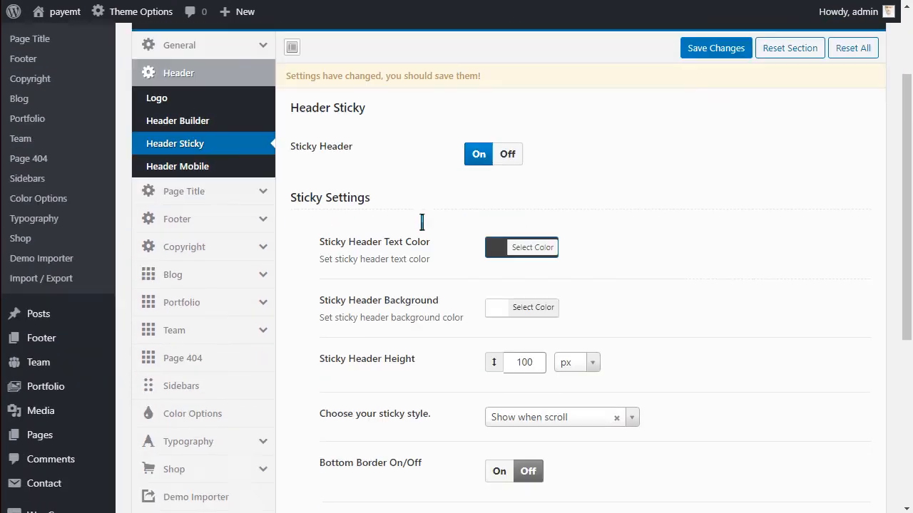
{"action": "scroll", "coordinate": [628, 239], "scroll_direction": "down", "scroll_amount": 3}
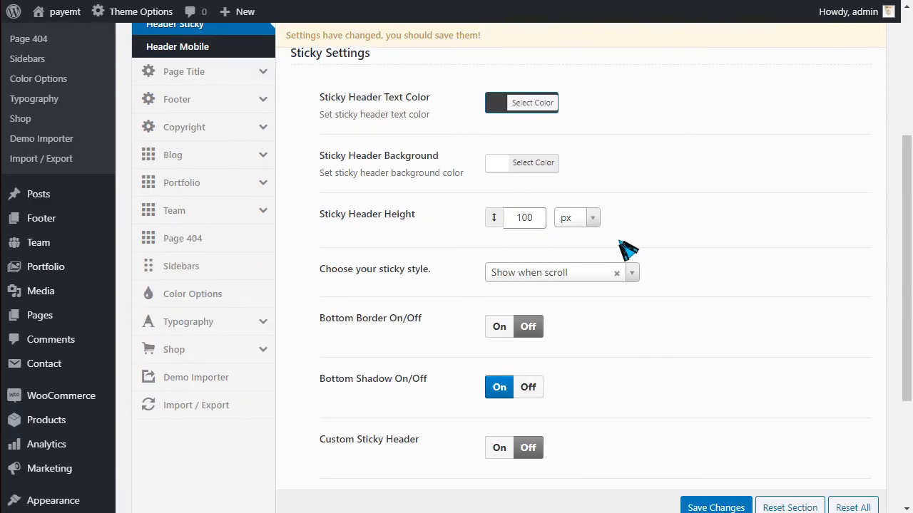
{"action": "scroll", "coordinate": [238, 143], "scroll_direction": "up", "scroll_amount": 2}
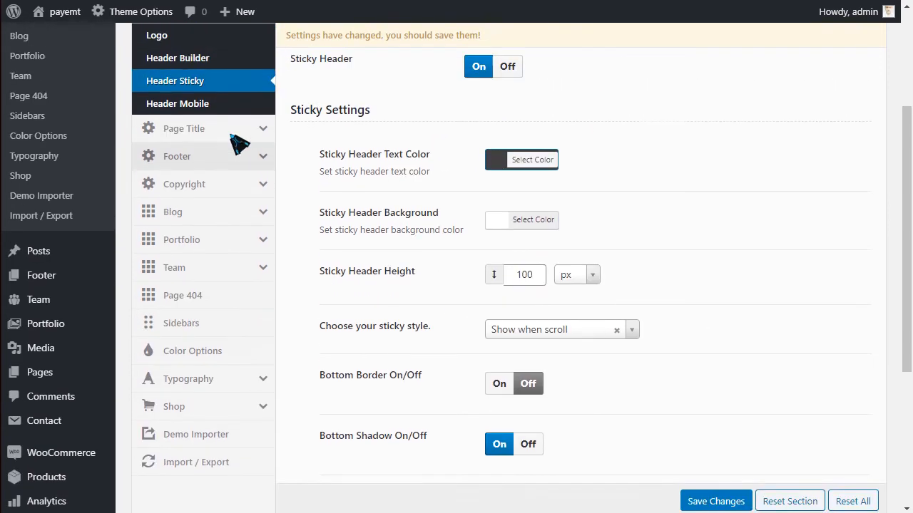
{"action": "left_click", "coordinate": [168, 117]}
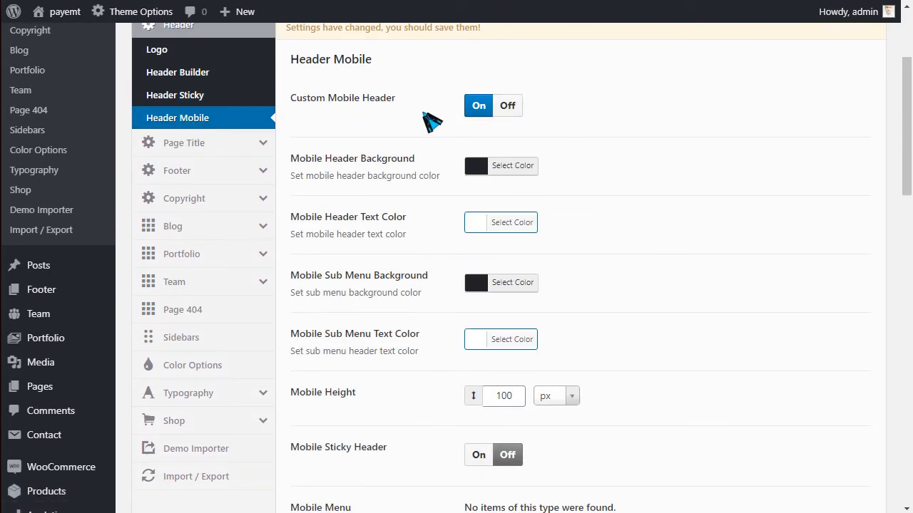
Review the Page Title settings, from background image, height and alignment down to parallax, breadcrumbs and animation.
{"action": "left_click", "coordinate": [187, 145]}
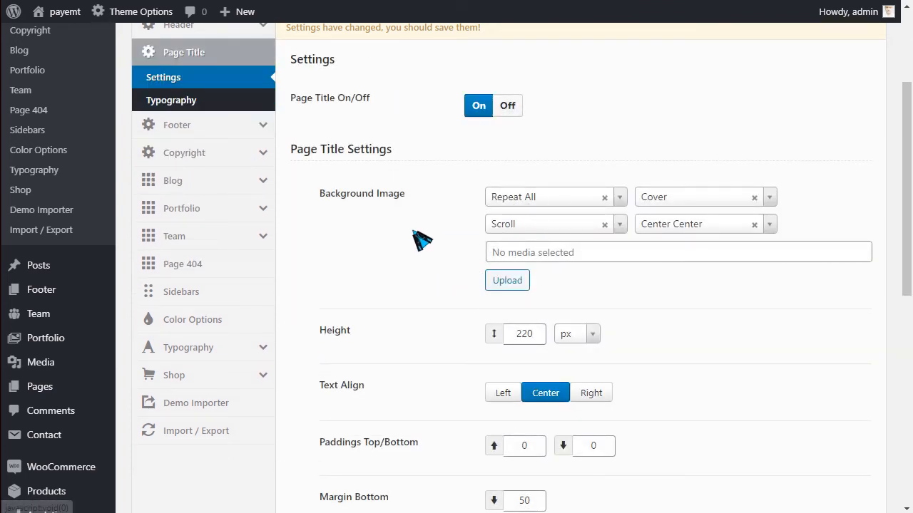
{"action": "scroll", "coordinate": [456, 295], "scroll_direction": "down", "scroll_amount": 3}
{"action": "scroll", "coordinate": [456, 296], "scroll_direction": "down", "scroll_amount": 3}
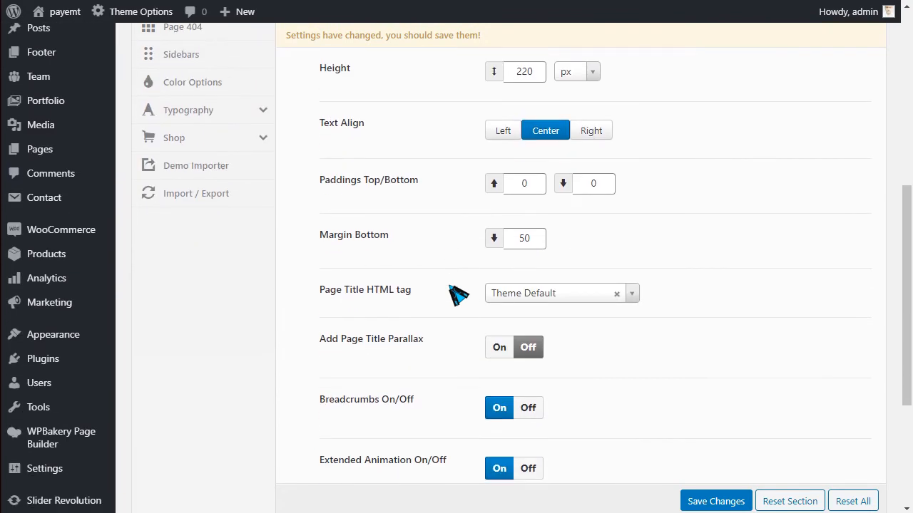
Review the Page Title Typography settings, covering background color, title font and breadcrumbs font.
{"action": "scroll", "coordinate": [457, 294], "scroll_direction": "up", "scroll_amount": 6}
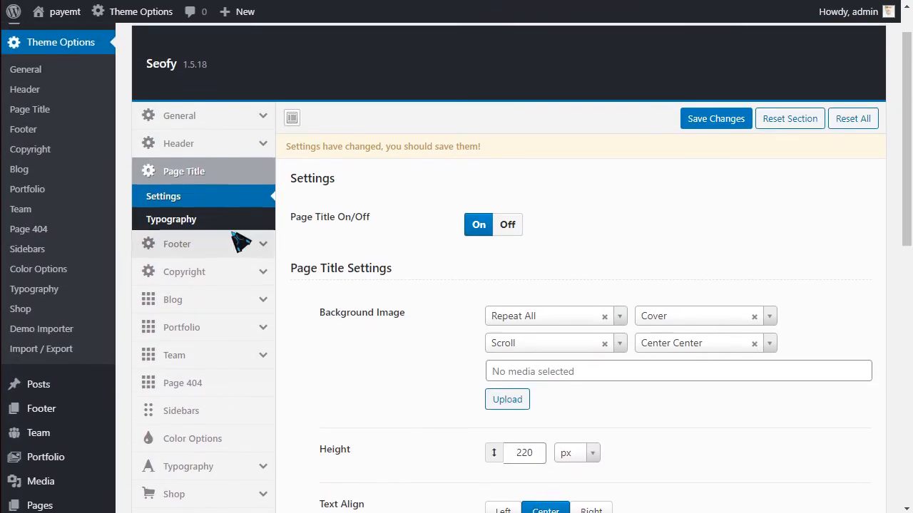
{"action": "left_click", "coordinate": [166, 220]}
{"action": "scroll", "coordinate": [475, 246], "scroll_direction": "down", "scroll_amount": 3}
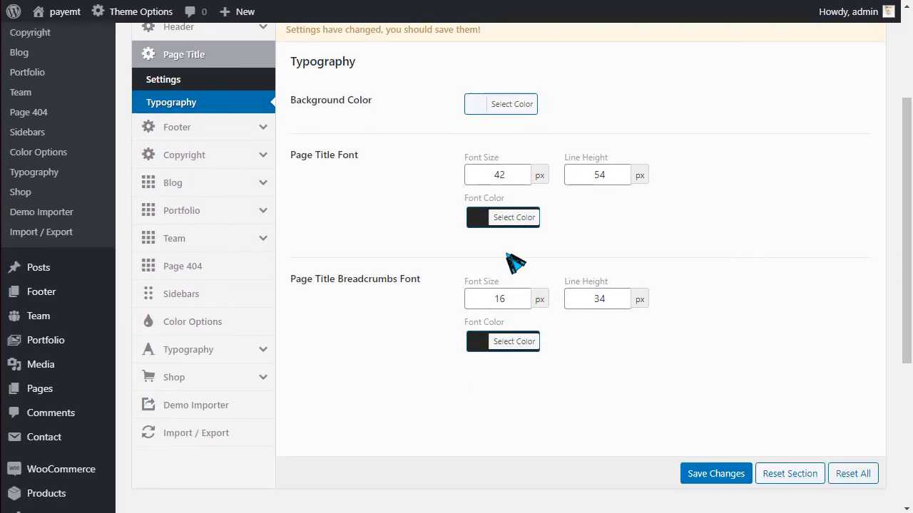
{"action": "scroll", "coordinate": [499, 264], "scroll_direction": "down", "scroll_amount": 2}
{"action": "scroll", "coordinate": [463, 250], "scroll_direction": "up", "scroll_amount": 5}
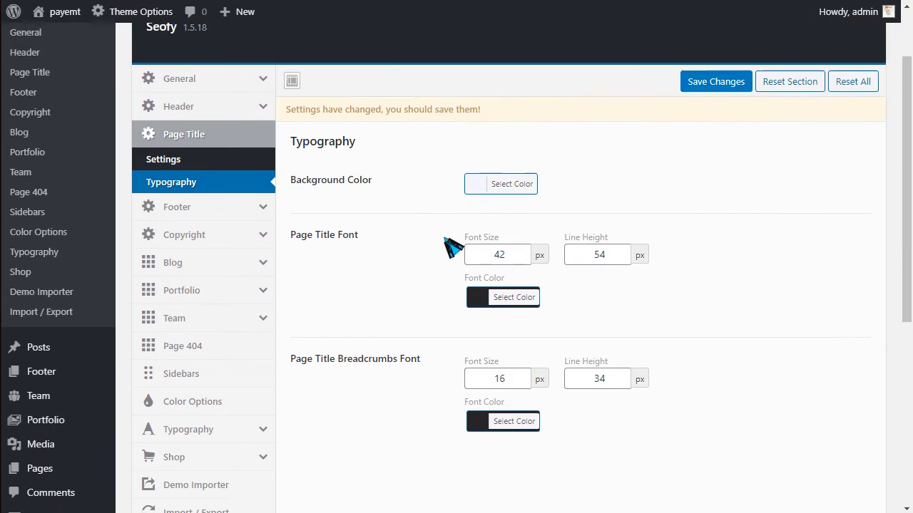
Review the Footer settings, covering mountain, content type, columns, paddings, full width and background image, and locate the Widgets entry under Appearance.
{"action": "left_click", "coordinate": [165, 275]}
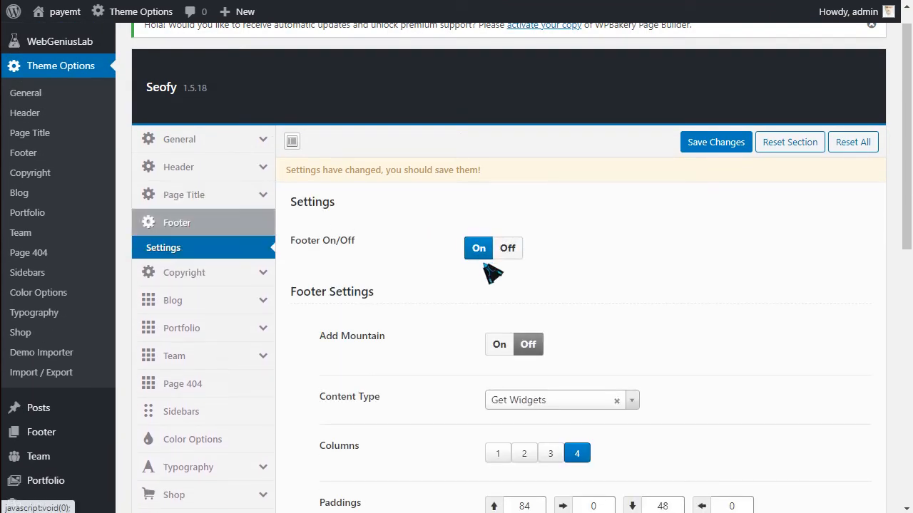
{"action": "scroll", "coordinate": [463, 249], "scroll_direction": "down", "scroll_amount": 3}
{"action": "scroll", "coordinate": [510, 236], "scroll_direction": "down", "scroll_amount": 3}
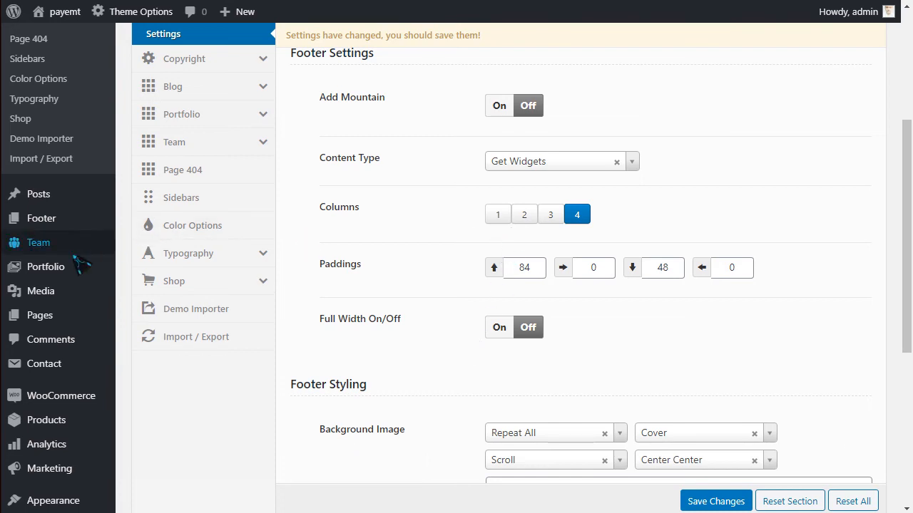
{"action": "scroll", "coordinate": [66, 419], "scroll_direction": "down", "scroll_amount": 1}
{"action": "mouse_move", "coordinate": [73, 431]}
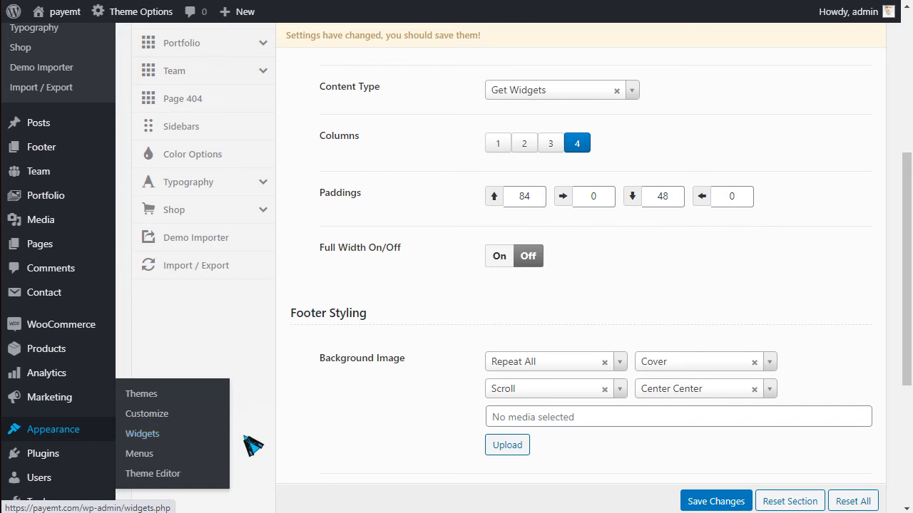
{"action": "scroll", "coordinate": [452, 383], "scroll_direction": "up", "scroll_amount": 3}
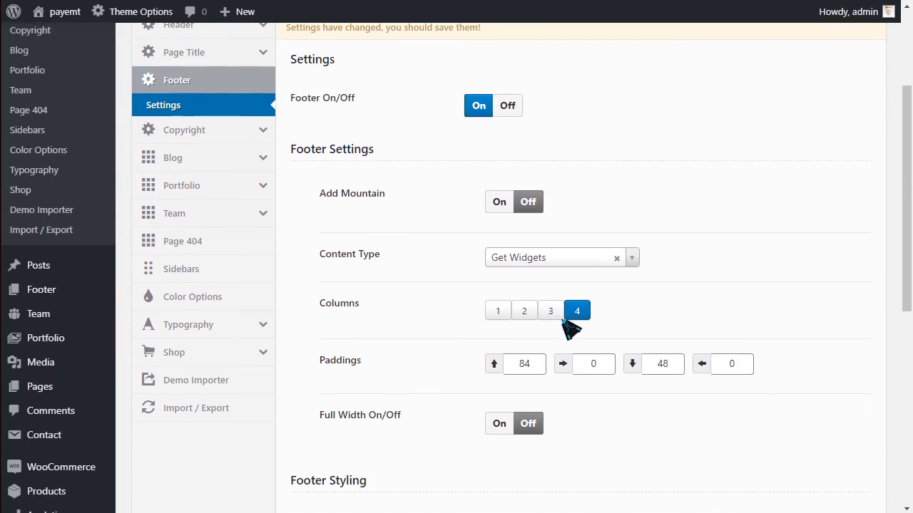
{"action": "scroll", "coordinate": [428, 239], "scroll_direction": "down", "scroll_amount": 2}
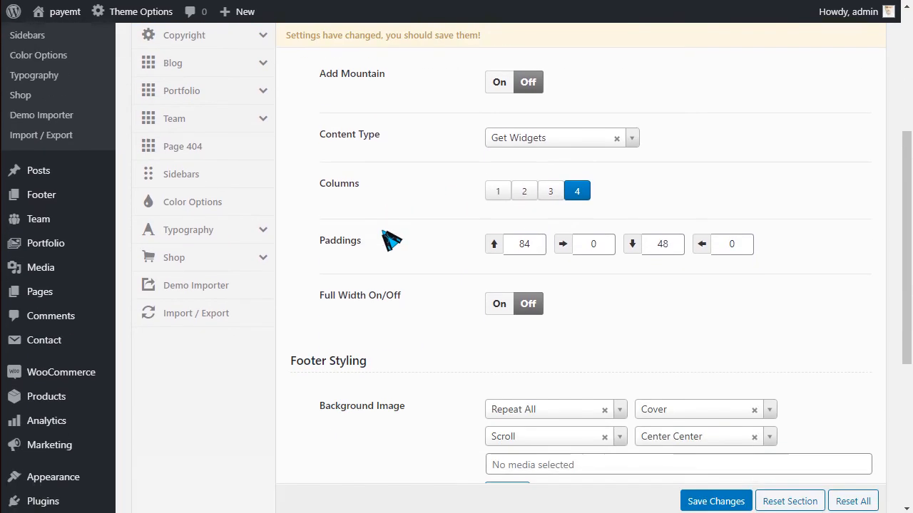
{"action": "scroll", "coordinate": [373, 230], "scroll_direction": "up", "scroll_amount": 1}
Change the year in the Copyright settings text to 2021.
{"action": "left_click", "coordinate": [203, 114]}
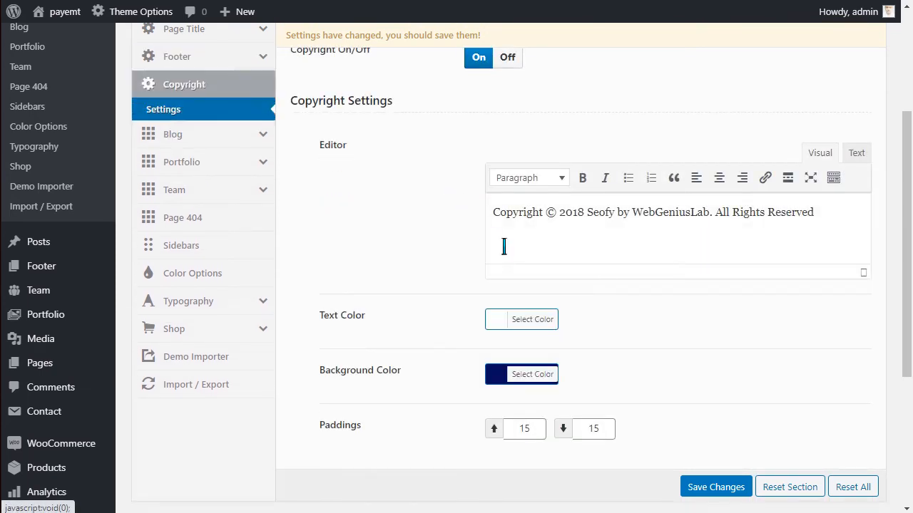
{"action": "left_click_drag", "start_coordinate": [565, 223], "coordinate": [583, 224]}
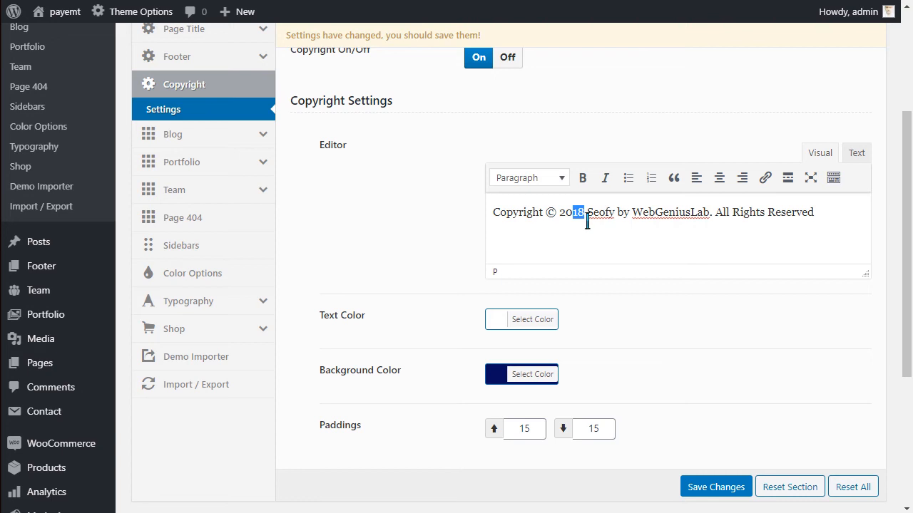
{"action": "type", "text": "21"}
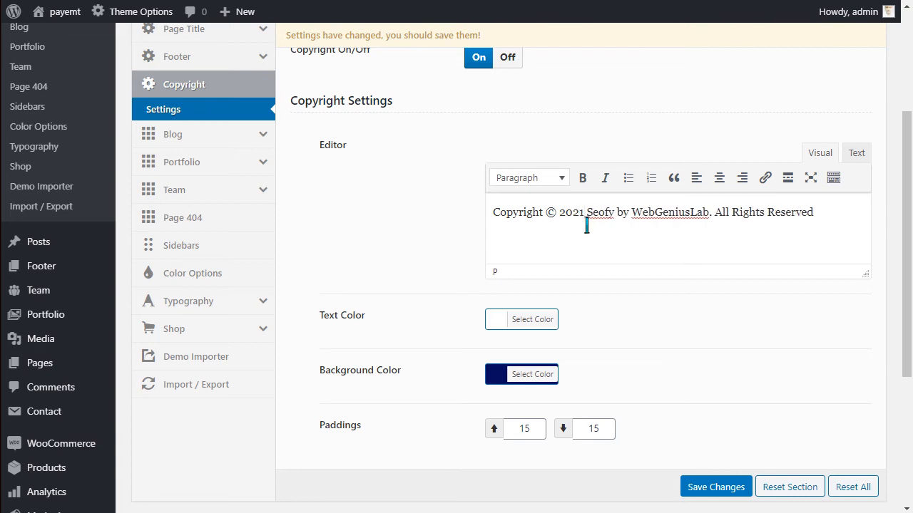
Highlight "Seofy by WebGeniusLab." in the copyright text and review the copyright text color, background color and paddings.
{"action": "left_click_drag", "start_coordinate": [593, 227], "coordinate": [715, 226]}
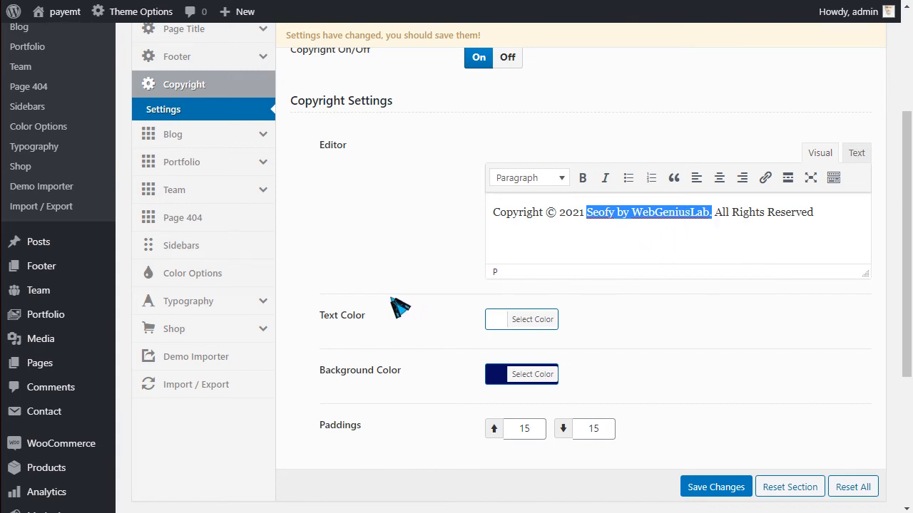
{"action": "scroll", "coordinate": [404, 296], "scroll_direction": "down", "scroll_amount": 2}
{"action": "scroll", "coordinate": [403, 296], "scroll_direction": "up", "scroll_amount": 2}
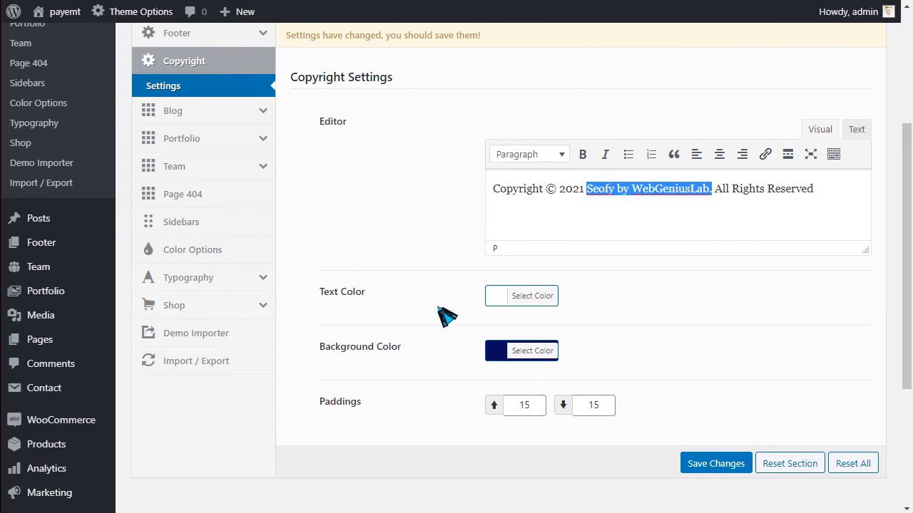
{"action": "scroll", "coordinate": [488, 294], "scroll_direction": "up", "scroll_amount": 2}
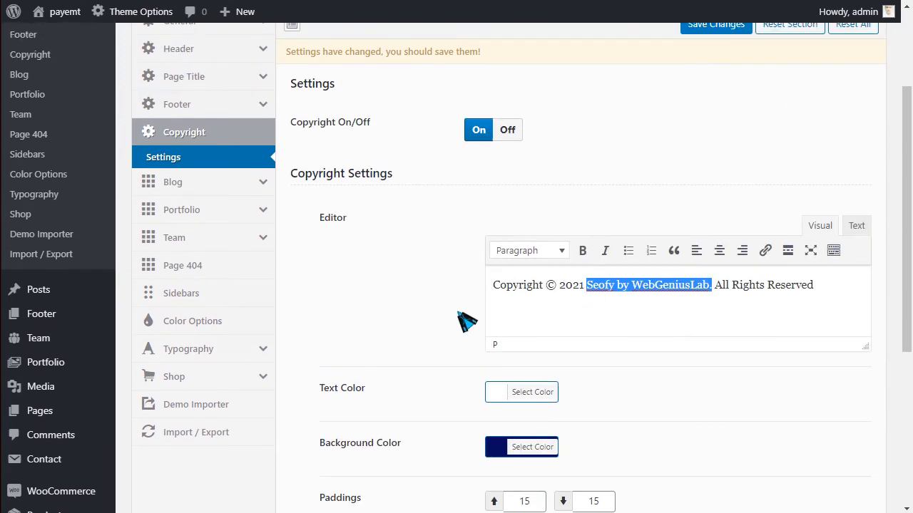
Set both the Blog Archive and the Blog Single sidebar layouts to a right sidebar.
{"action": "left_click", "coordinate": [207, 186]}
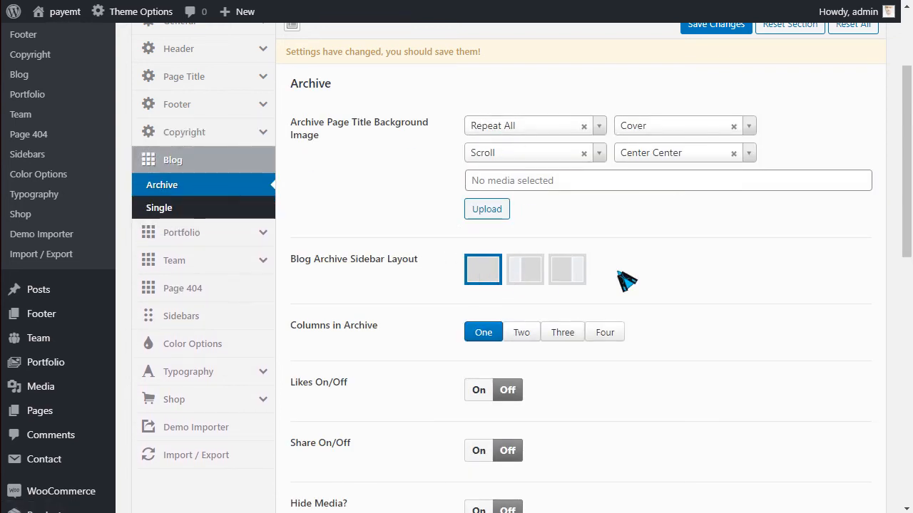
{"action": "left_click", "coordinate": [577, 278]}
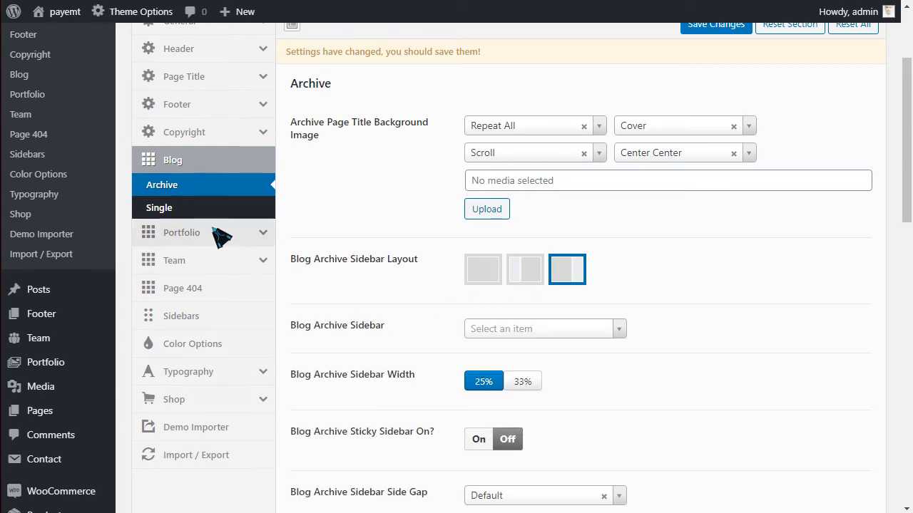
{"action": "left_click", "coordinate": [159, 207]}
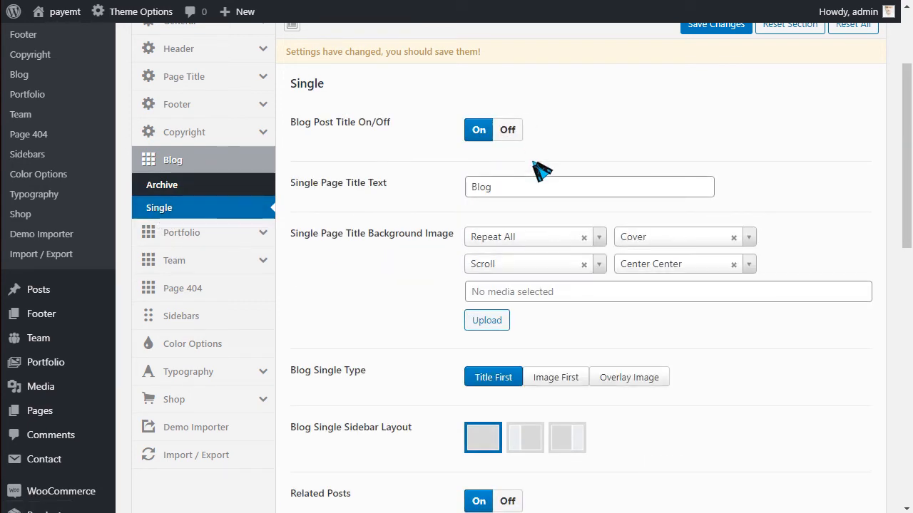
{"action": "scroll", "coordinate": [479, 350], "scroll_direction": "down", "scroll_amount": 2}
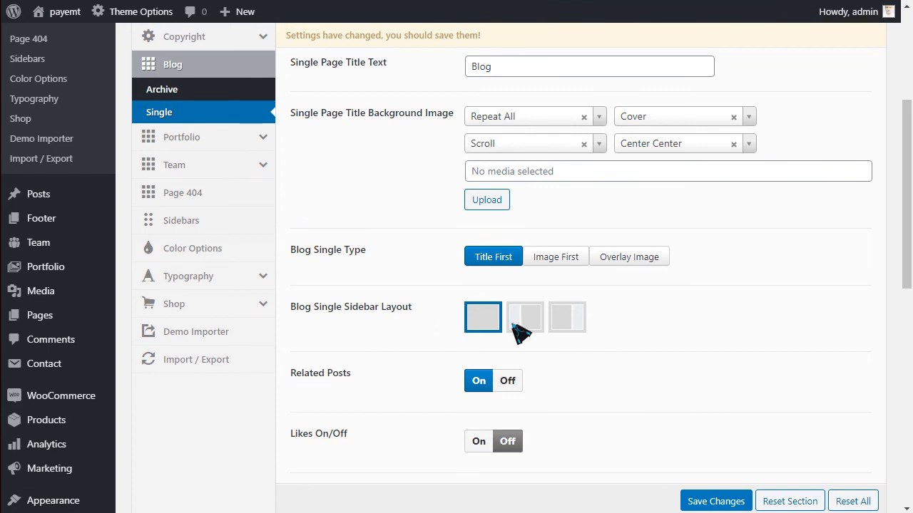
{"action": "left_click", "coordinate": [561, 324]}
{"action": "scroll", "coordinate": [432, 326], "scroll_direction": "down", "scroll_amount": 1}
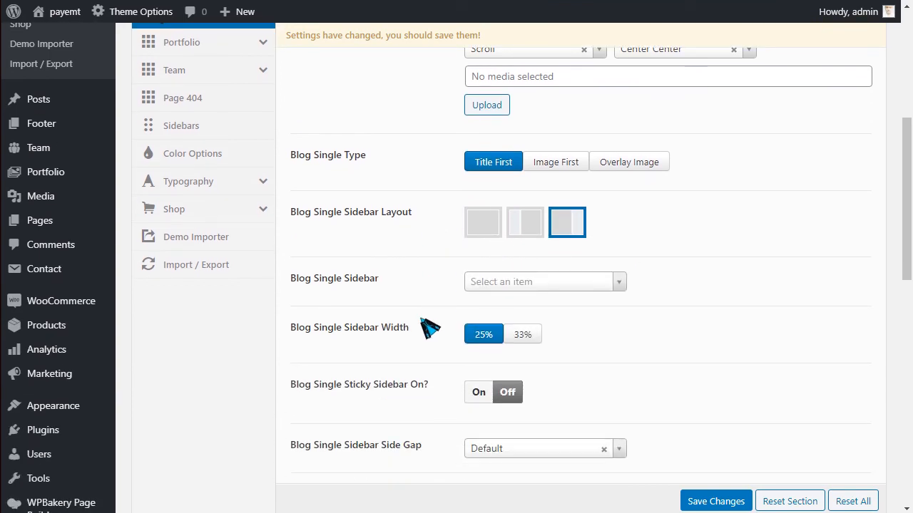
View the sidebars available for Blog Single without choosing one.
{"action": "left_click", "coordinate": [546, 283]}
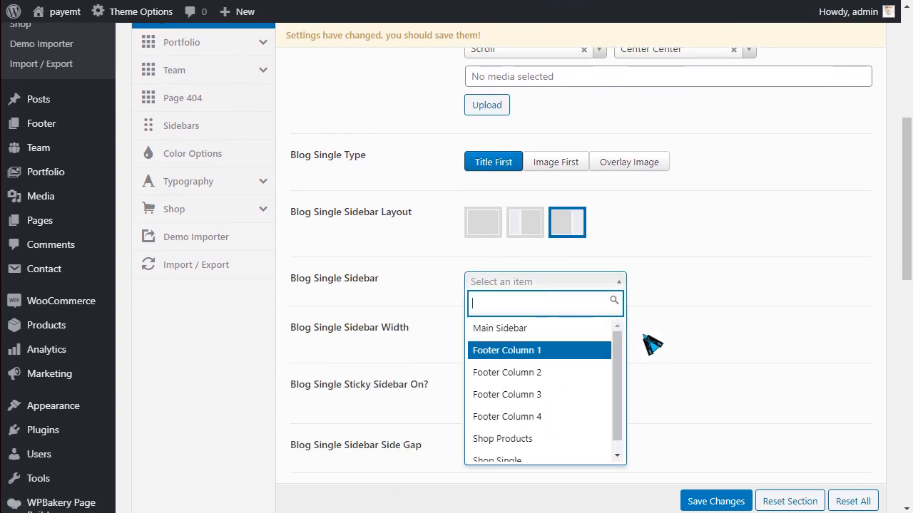
{"action": "scroll", "coordinate": [727, 365], "scroll_direction": "down", "scroll_amount": 1}
{"action": "left_click", "coordinate": [731, 371]}
{"action": "scroll", "coordinate": [350, 316], "scroll_direction": "up", "scroll_amount": 2}
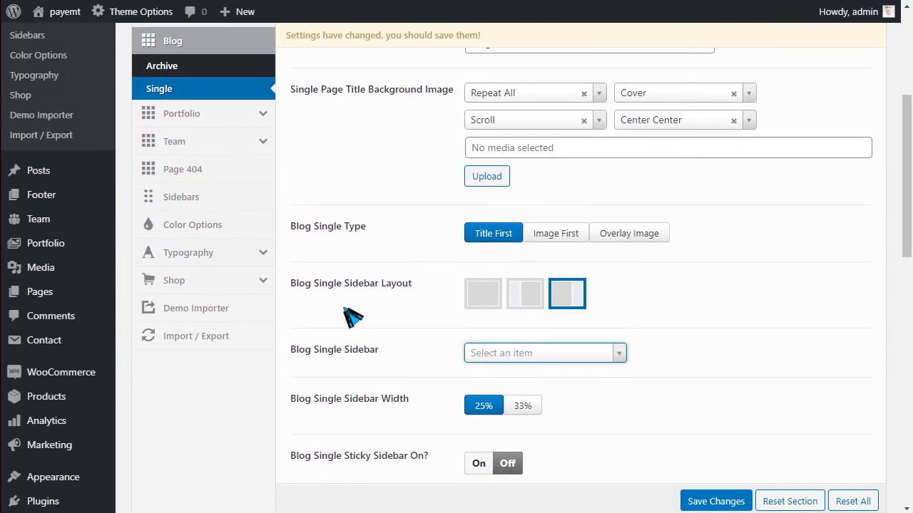
Review the Portfolio Archive settings for sidebar layout, columns, slug and display switches, and view the Portfolio Single settings.
{"action": "left_click", "coordinate": [200, 118]}
{"action": "scroll", "coordinate": [403, 206], "scroll_direction": "up", "scroll_amount": 1}
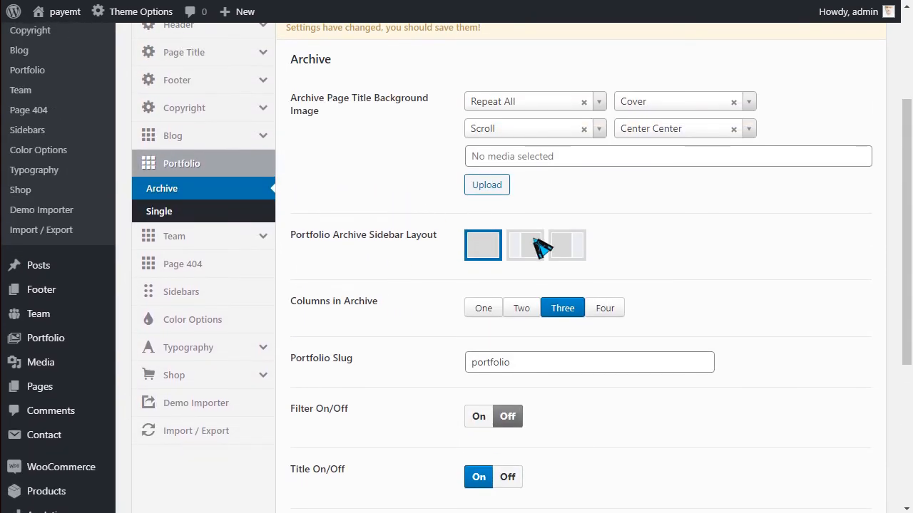
{"action": "scroll", "coordinate": [499, 266], "scroll_direction": "up", "scroll_amount": 1}
{"action": "scroll", "coordinate": [468, 271], "scroll_direction": "down", "scroll_amount": 3}
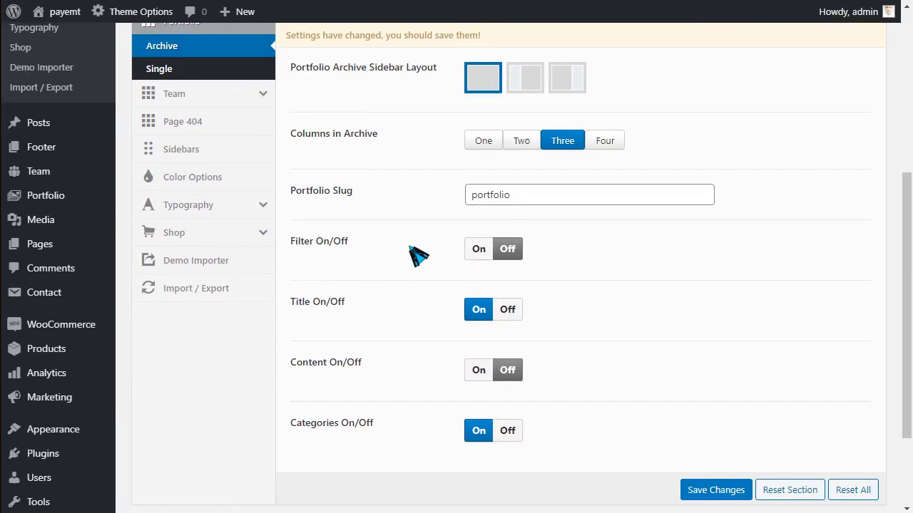
{"action": "scroll", "coordinate": [489, 290], "scroll_direction": "down", "scroll_amount": 1}
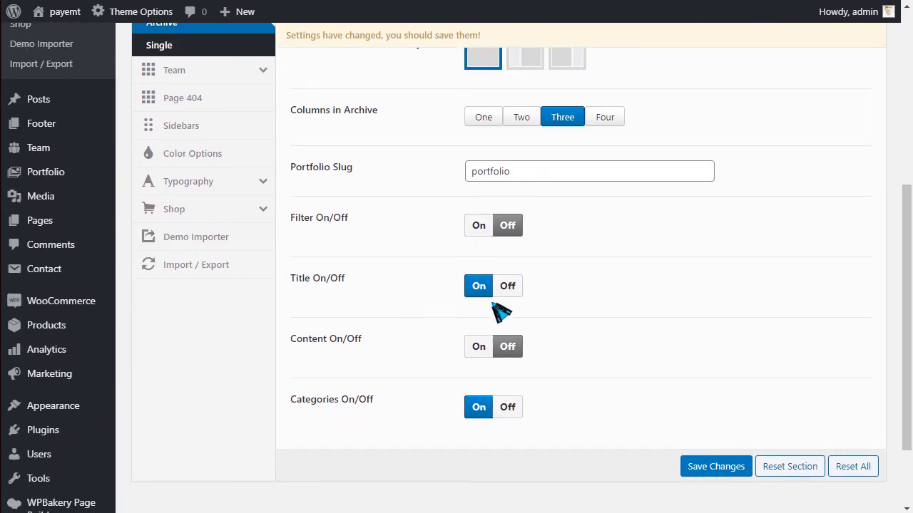
{"action": "scroll", "coordinate": [461, 365], "scroll_direction": "down", "scroll_amount": 2}
{"action": "scroll", "coordinate": [461, 364], "scroll_direction": "up", "scroll_amount": 2}
{"action": "scroll", "coordinate": [428, 360], "scroll_direction": "up", "scroll_amount": 4}
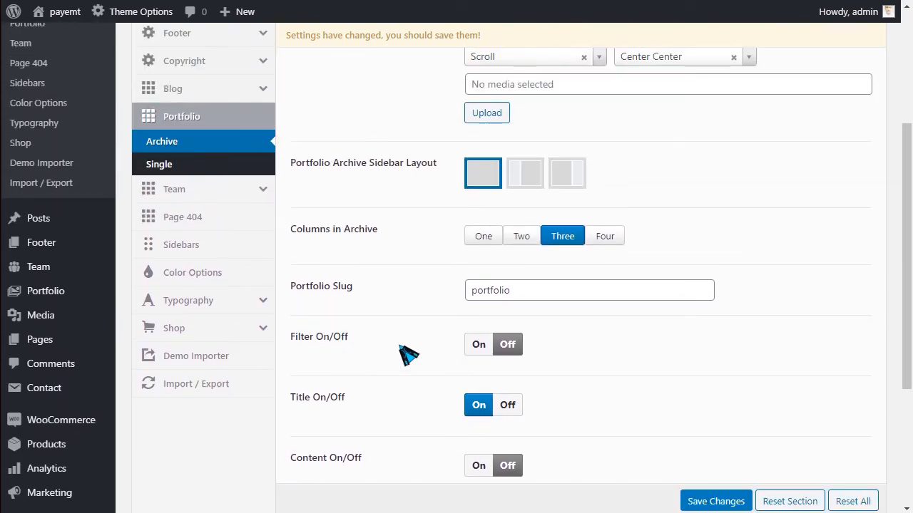
{"action": "left_click", "coordinate": [188, 239]}
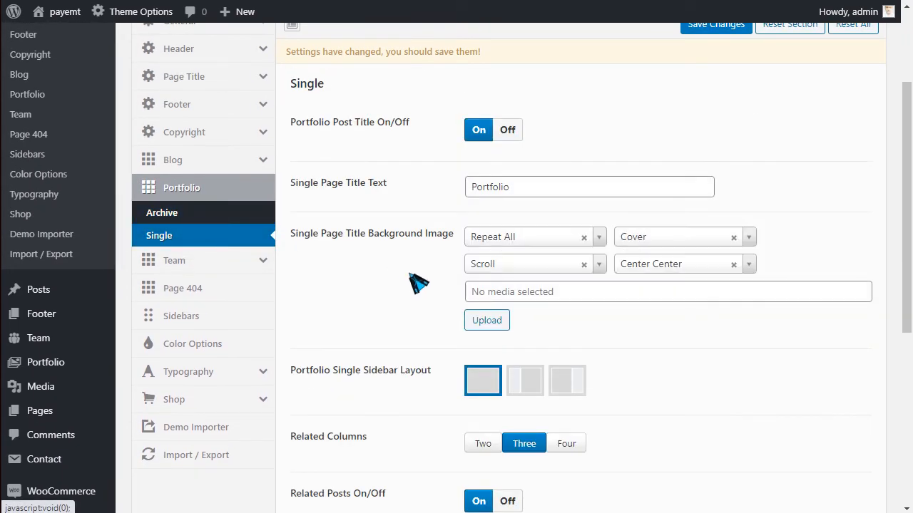
Review the Team slug, title background and Single settings, and look at the admin entries for Team, Footer and Portfolio content.
{"action": "left_click", "coordinate": [204, 261]}
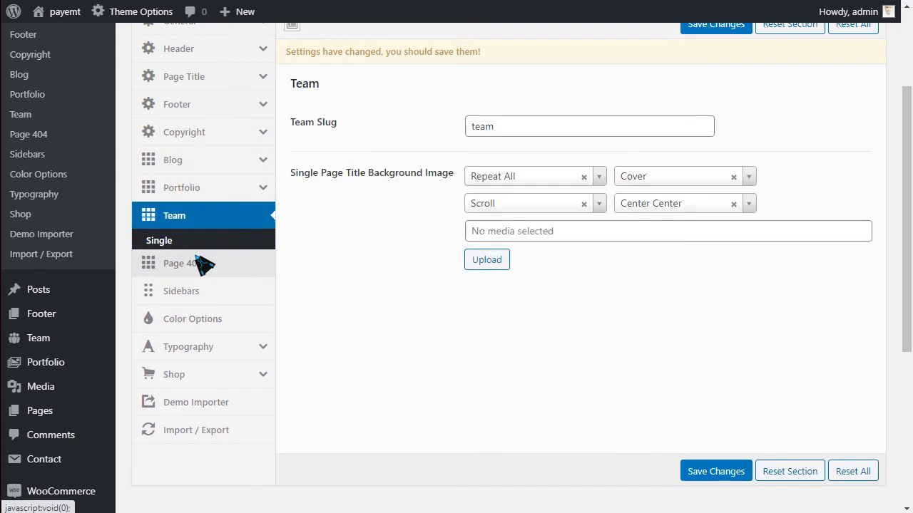
{"action": "left_click", "coordinate": [507, 134]}
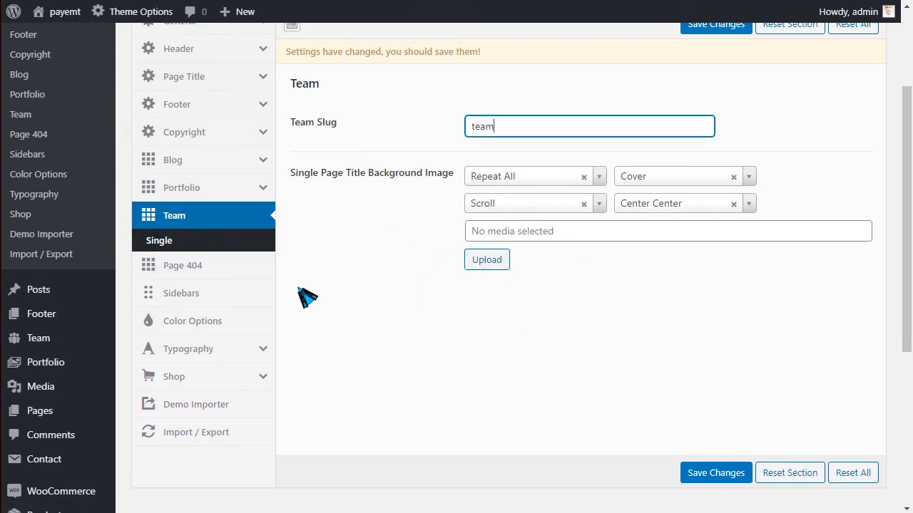
{"action": "left_click", "coordinate": [214, 241]}
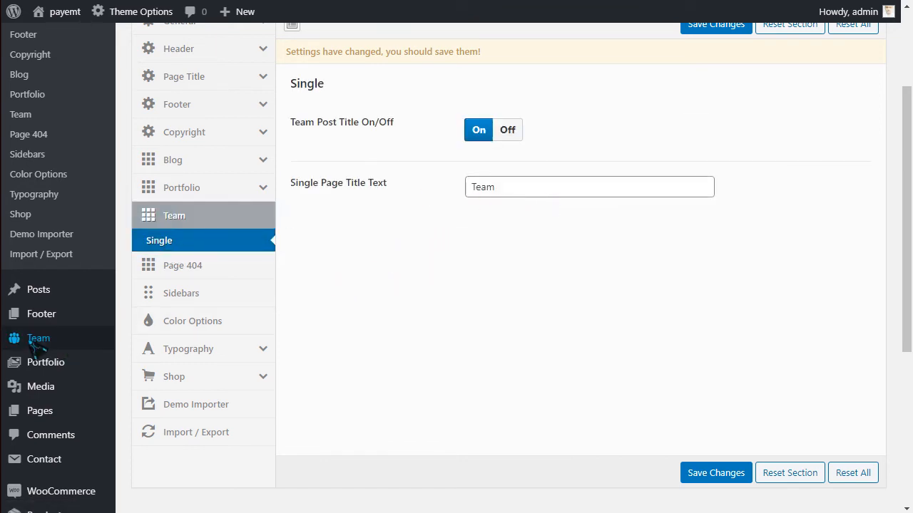
{"action": "mouse_move", "coordinate": [40, 339]}
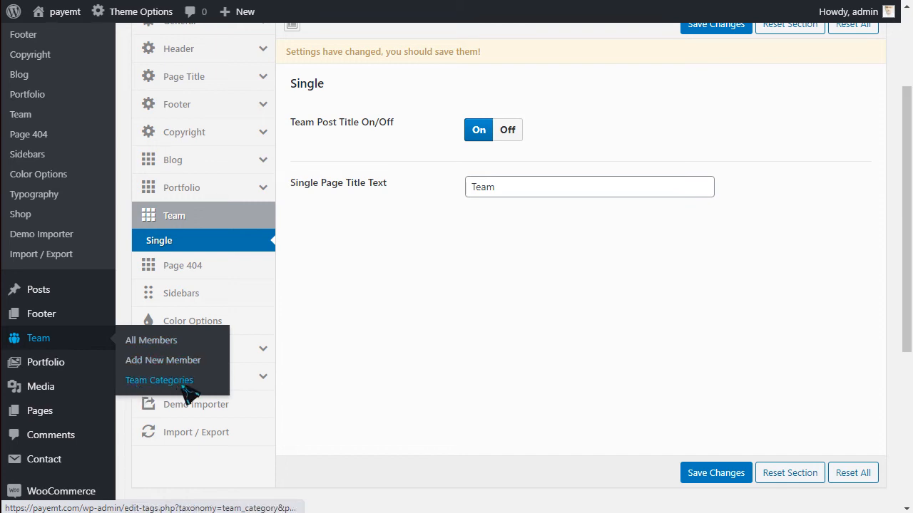
{"action": "mouse_move", "coordinate": [42, 310]}
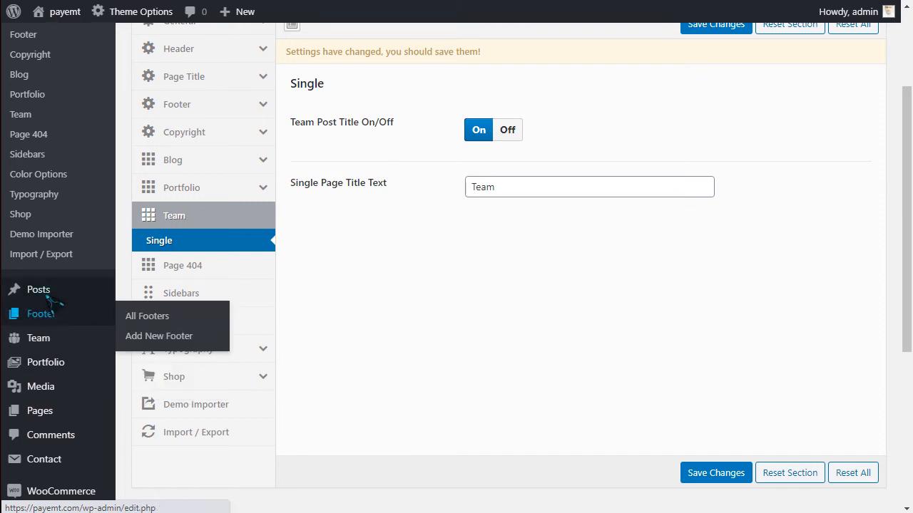
{"action": "mouse_move", "coordinate": [50, 295]}
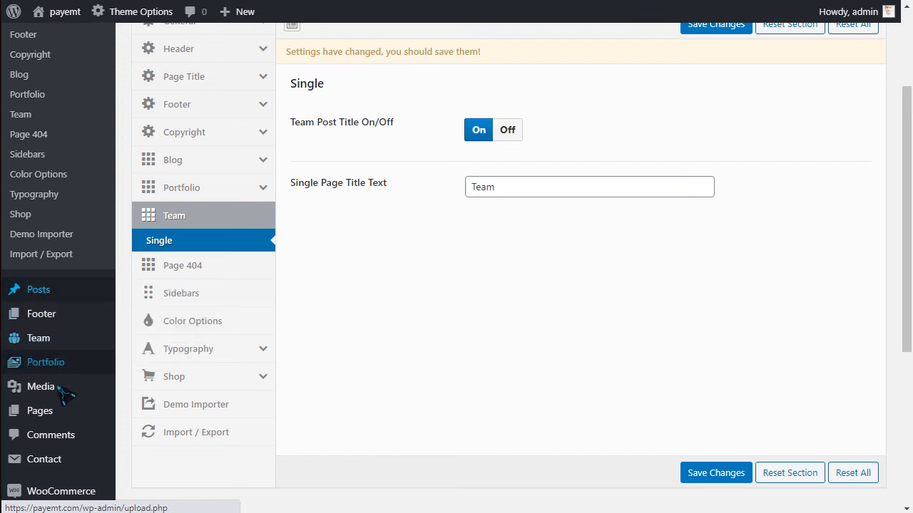
{"action": "mouse_move", "coordinate": [32, 365]}
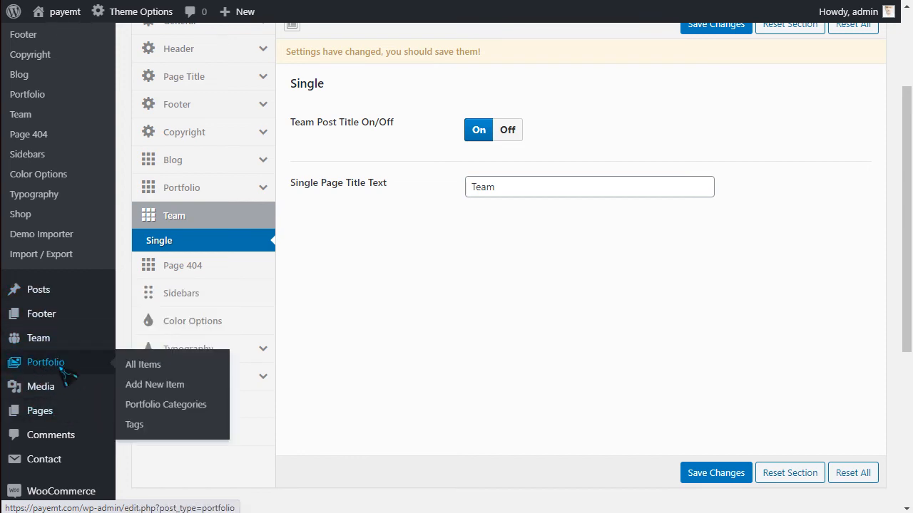
View the Page 404 title background settings and the Sidebars settings.
{"action": "scroll", "coordinate": [332, 312], "scroll_direction": "up", "scroll_amount": 3}
{"action": "scroll", "coordinate": [306, 306], "scroll_direction": "down", "scroll_amount": 2}
{"action": "left_click", "coordinate": [214, 290]}
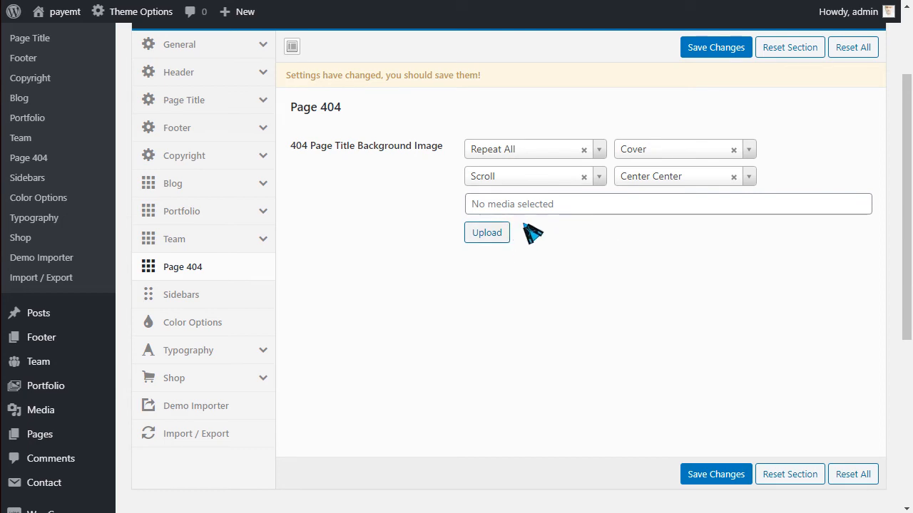
{"action": "left_click", "coordinate": [187, 298]}
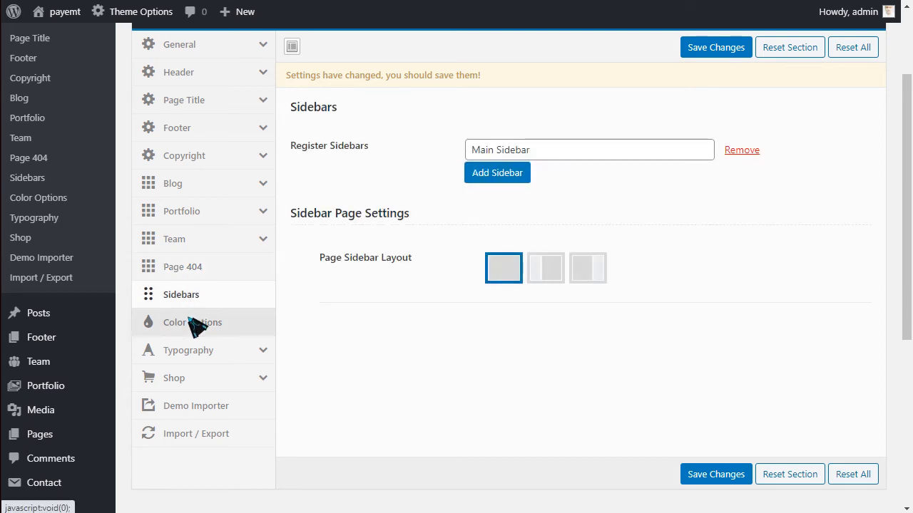
View the Color Options and the Typography settings for main content, fonts and headings.
{"action": "left_click", "coordinate": [204, 324]}
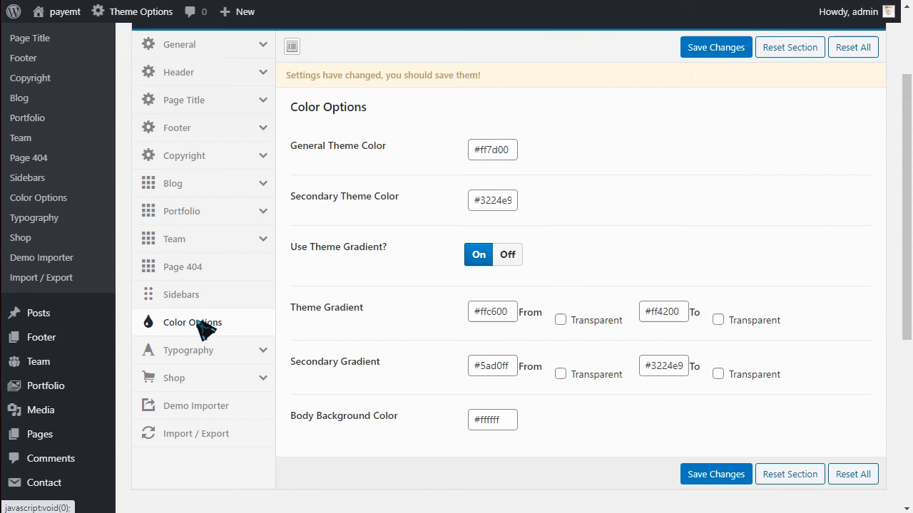
{"action": "scroll", "coordinate": [452, 302], "scroll_direction": "down", "scroll_amount": 1}
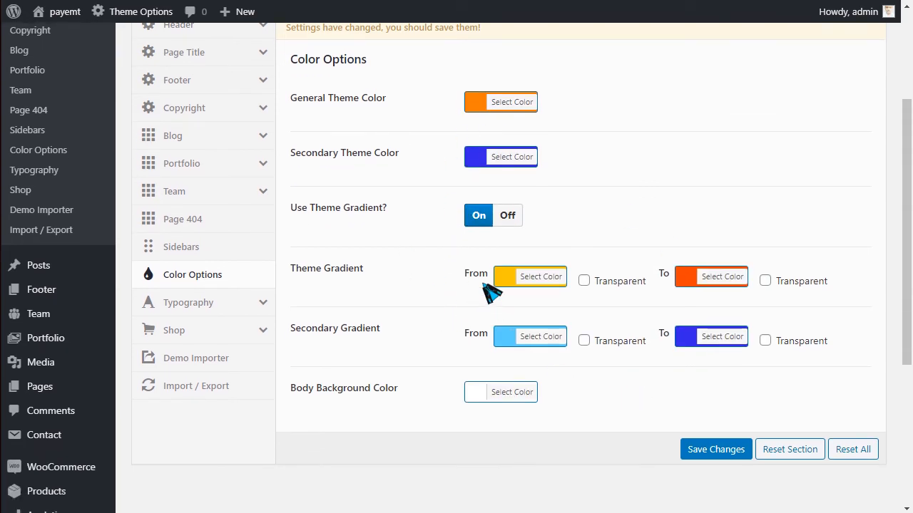
{"action": "left_click", "coordinate": [211, 305]}
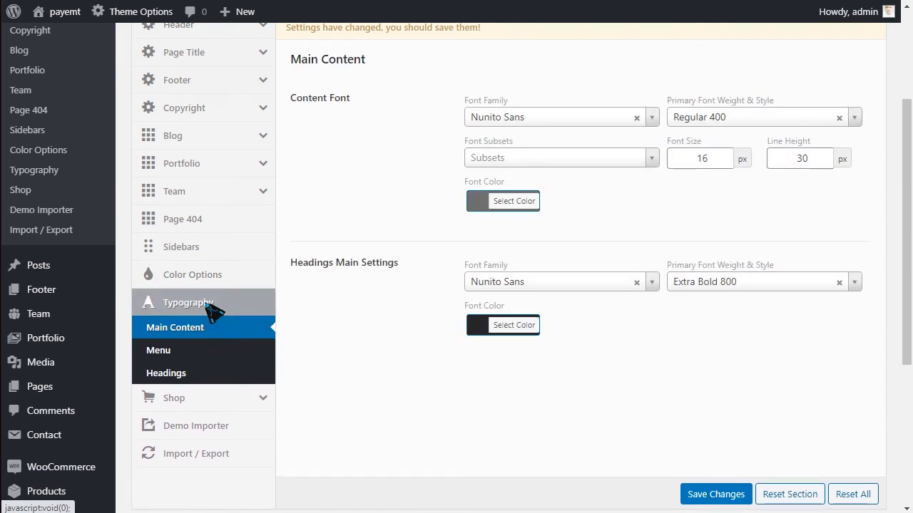
{"action": "left_click", "coordinate": [531, 124]}
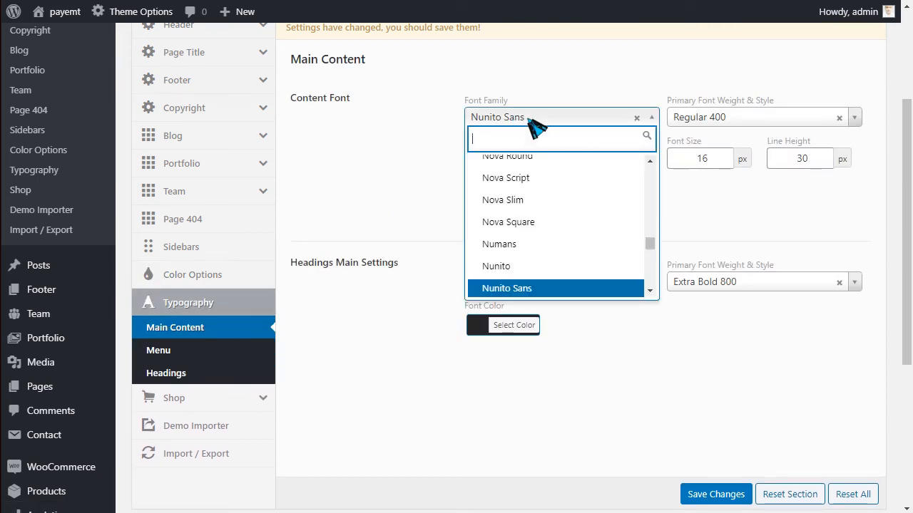
{"action": "left_click", "coordinate": [174, 351]}
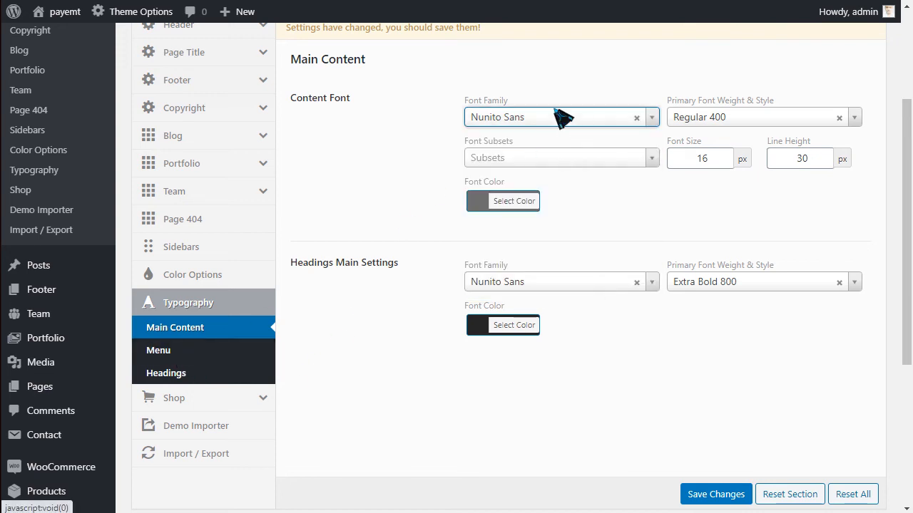
{"action": "left_click", "coordinate": [207, 374]}
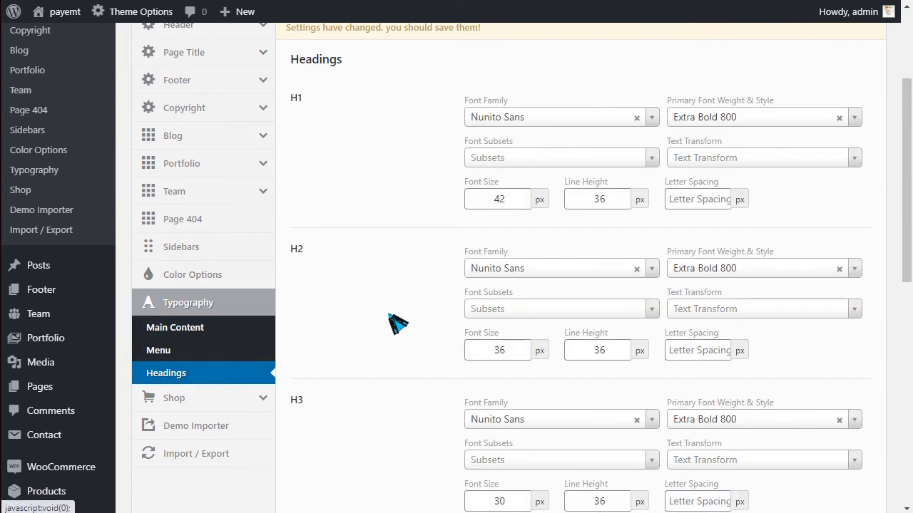
{"action": "scroll", "coordinate": [393, 326], "scroll_direction": "down", "scroll_amount": 2}
Review the Shop Catalog settings for title background, sidebar layout, columns and products per page.
{"action": "left_click", "coordinate": [187, 285]}
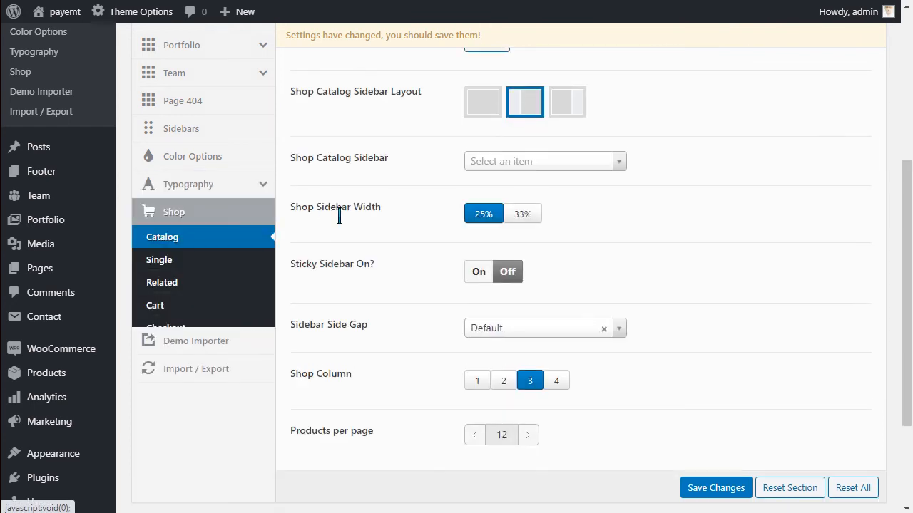
{"action": "scroll", "coordinate": [524, 178], "scroll_direction": "up", "scroll_amount": 1}
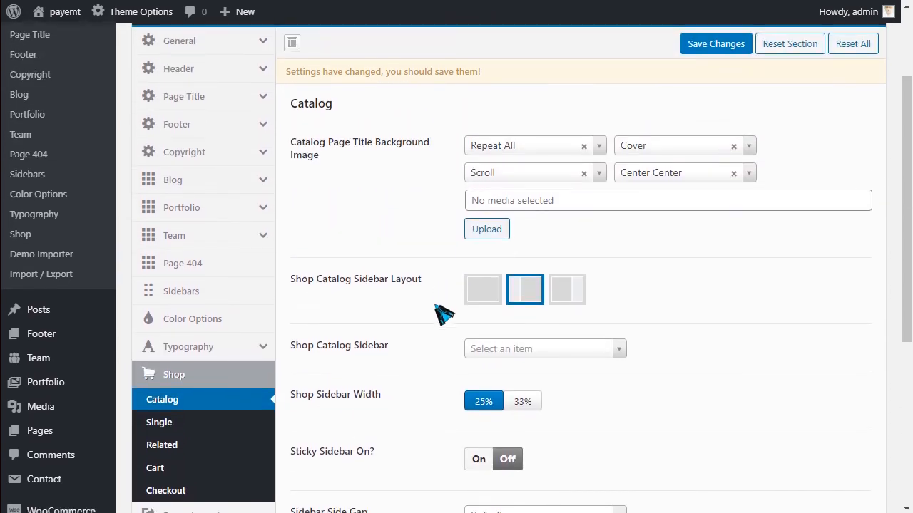
{"action": "scroll", "coordinate": [438, 315], "scroll_direction": "down", "scroll_amount": 3}
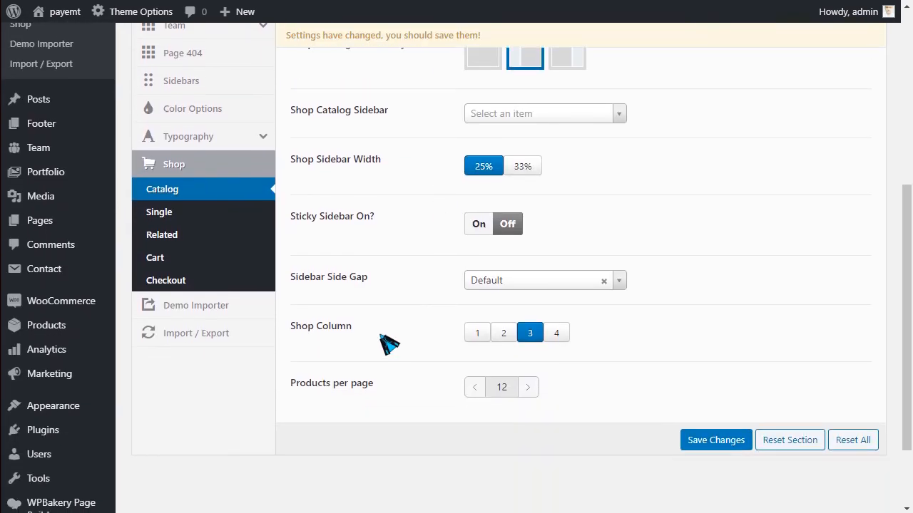
Give the Shop Single page a right sidebar layout and set its sidebar width to 33%.
{"action": "left_click", "coordinate": [161, 212]}
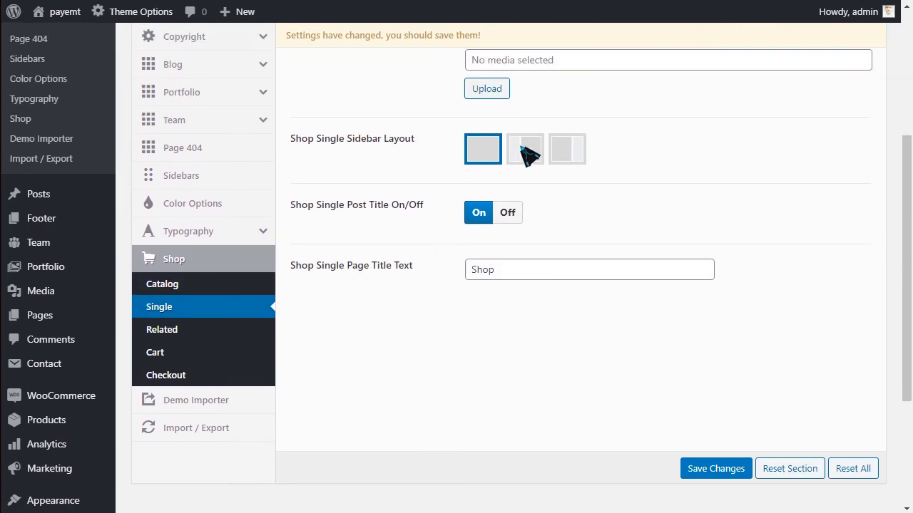
{"action": "left_click", "coordinate": [574, 151]}
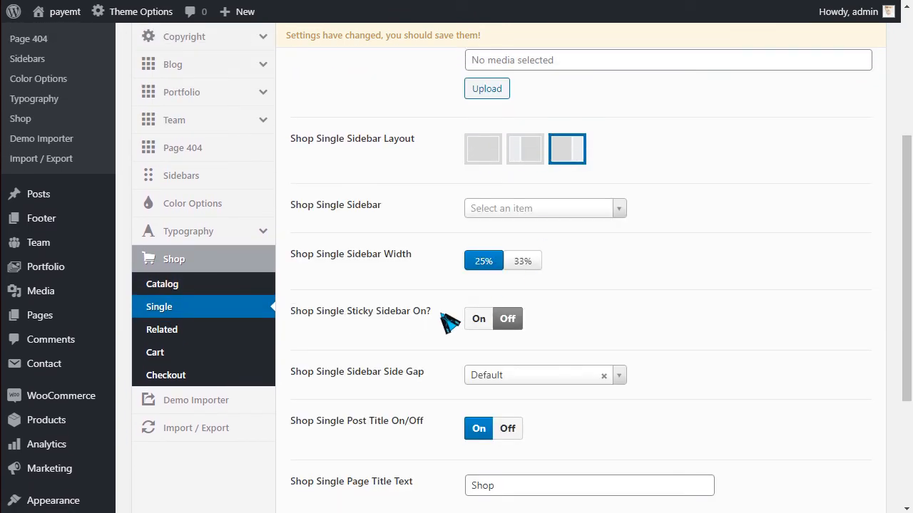
{"action": "left_click", "coordinate": [527, 262]}
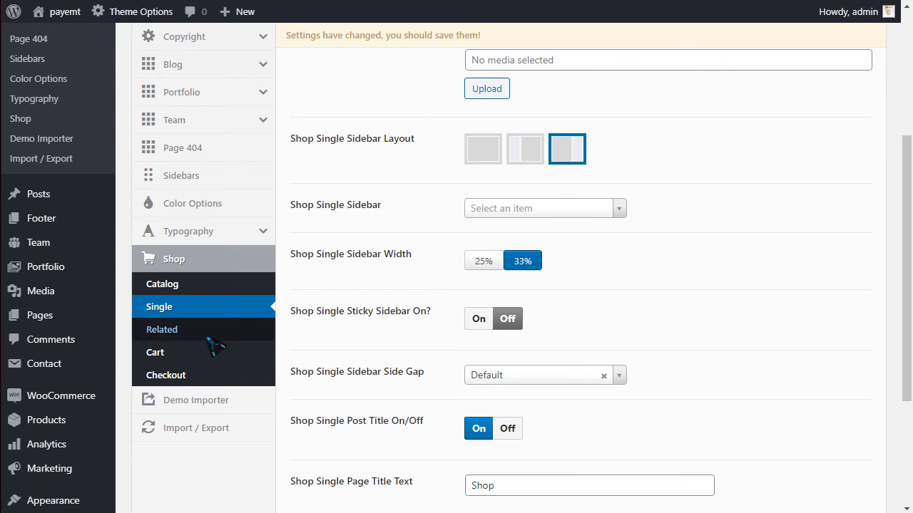
Review the Shop settings for Related products, the Cart title background and Checkout.
{"action": "left_click", "coordinate": [161, 329]}
{"action": "scroll", "coordinate": [542, 221], "scroll_direction": "up", "scroll_amount": 2}
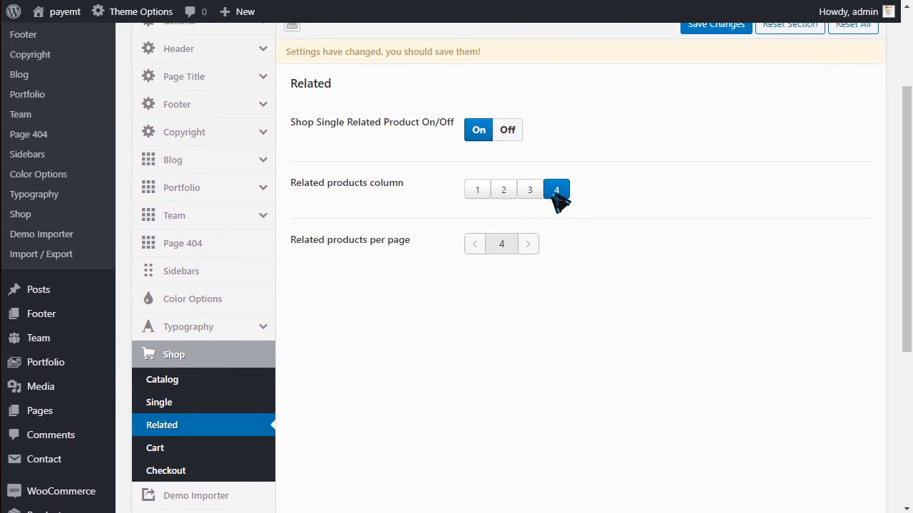
{"action": "scroll", "coordinate": [344, 329], "scroll_direction": "down", "scroll_amount": 3}
{"action": "left_click", "coordinate": [182, 329]}
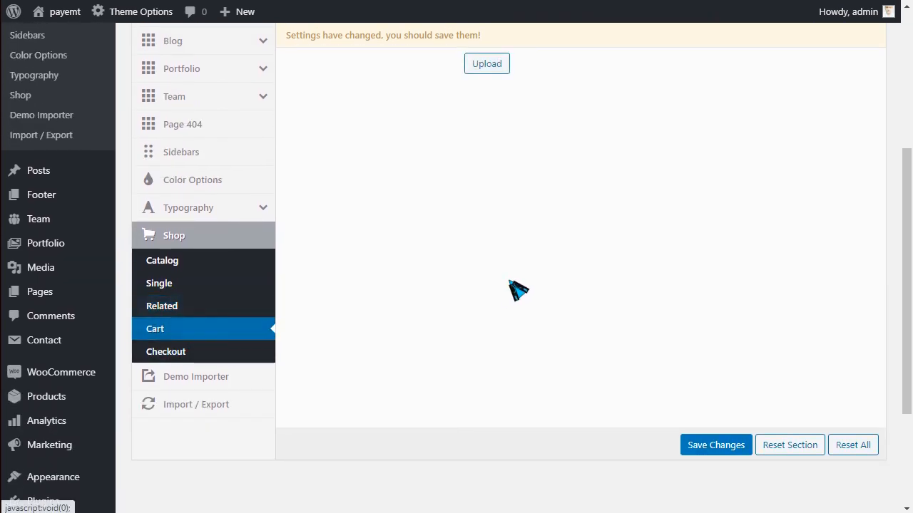
{"action": "scroll", "coordinate": [521, 292], "scroll_direction": "up", "scroll_amount": 1}
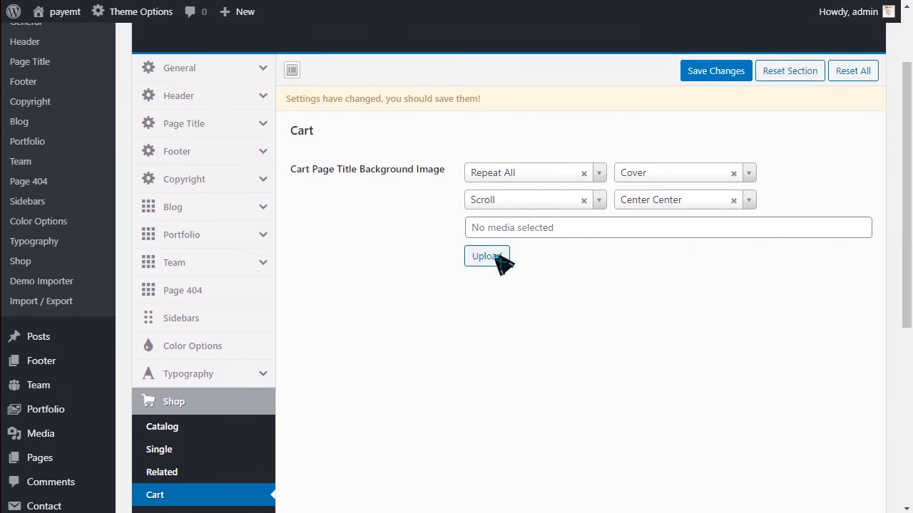
{"action": "scroll", "coordinate": [502, 261], "scroll_direction": "down", "scroll_amount": 4}
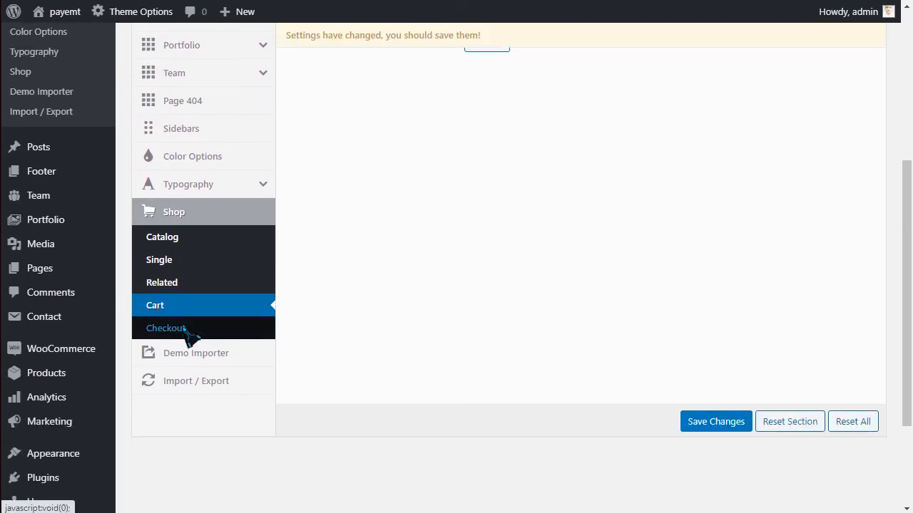
{"action": "left_click", "coordinate": [183, 330]}
{"action": "scroll", "coordinate": [513, 221], "scroll_direction": "up", "scroll_amount": 1}
{"action": "scroll", "coordinate": [483, 306], "scroll_direction": "down", "scroll_amount": 2}
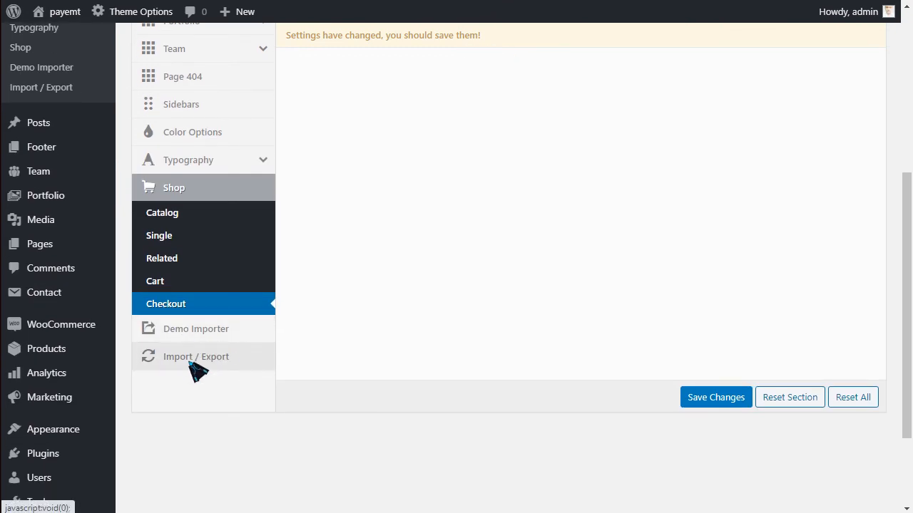
View the Import / Export section with the options for copying or downloading the theme settings.
{"action": "left_click", "coordinate": [197, 365]}
{"action": "scroll", "coordinate": [474, 207], "scroll_direction": "up", "scroll_amount": 1}
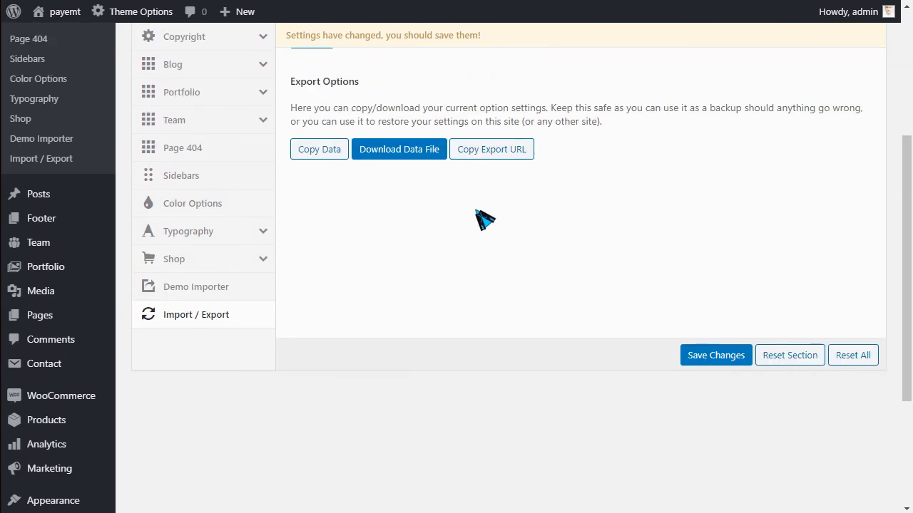
{"action": "left_click", "coordinate": [318, 150]}
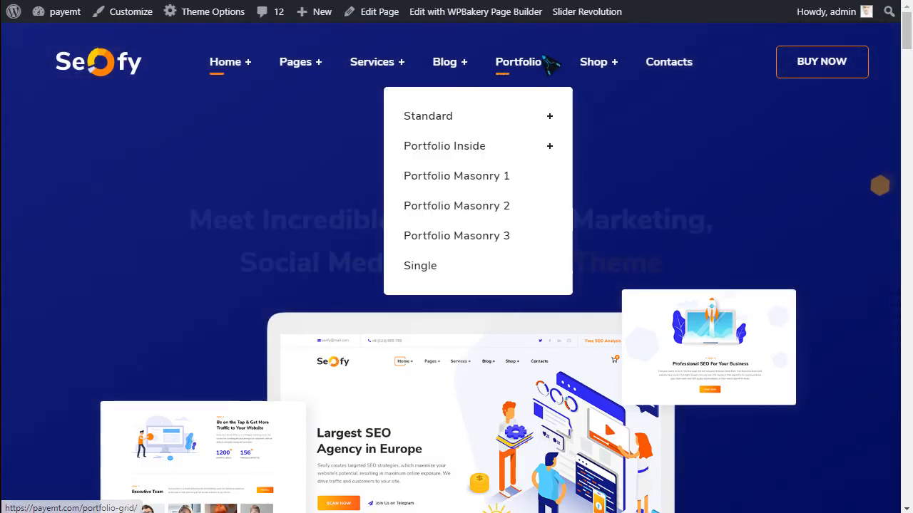
Examine the imported landing page on the live site, including its navigation submenus and the pre-built home page layouts.
{"action": "mouse_move", "coordinate": [301, 69]}
{"action": "mouse_move", "coordinate": [249, 67]}
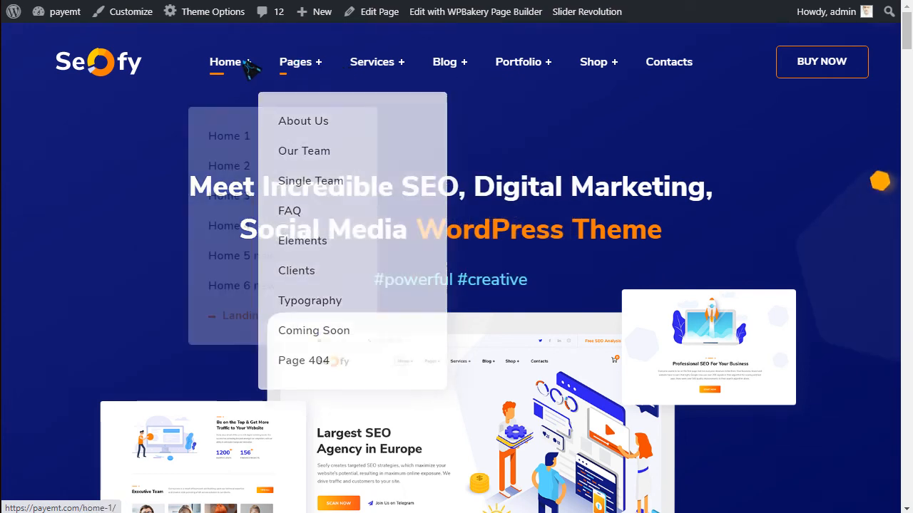
{"action": "scroll", "coordinate": [190, 312], "scroll_direction": "down", "scroll_amount": 1}
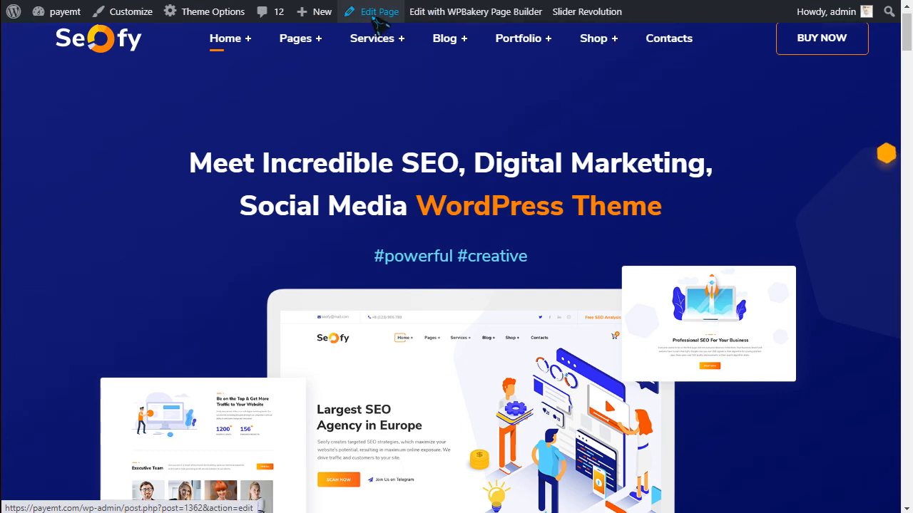
{"action": "scroll", "coordinate": [198, 230], "scroll_direction": "down", "scroll_amount": 9}
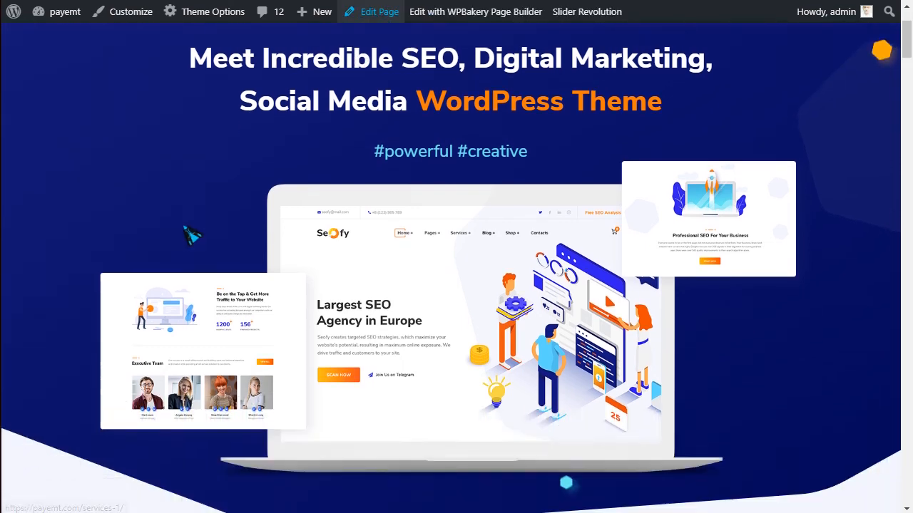
{"action": "scroll", "coordinate": [627, 221], "scroll_direction": "down", "scroll_amount": 8}
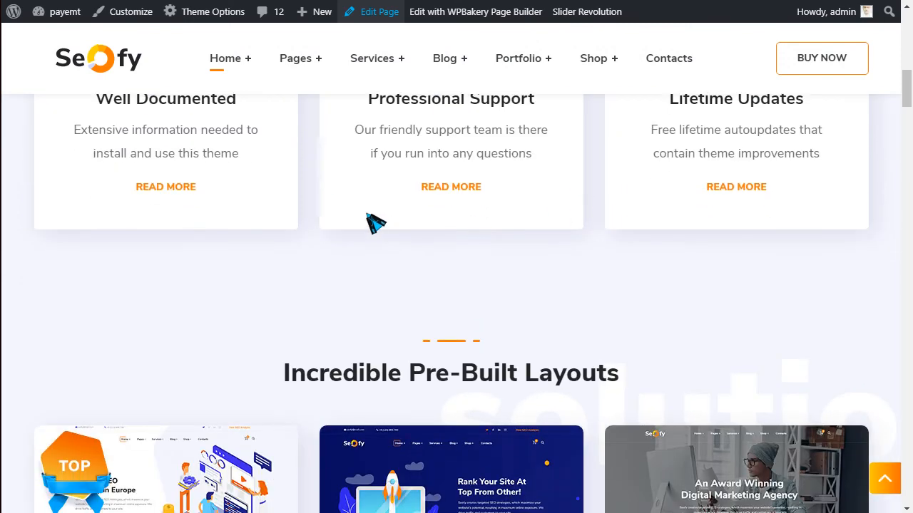
{"action": "scroll", "coordinate": [641, 230], "scroll_direction": "down", "scroll_amount": 2}
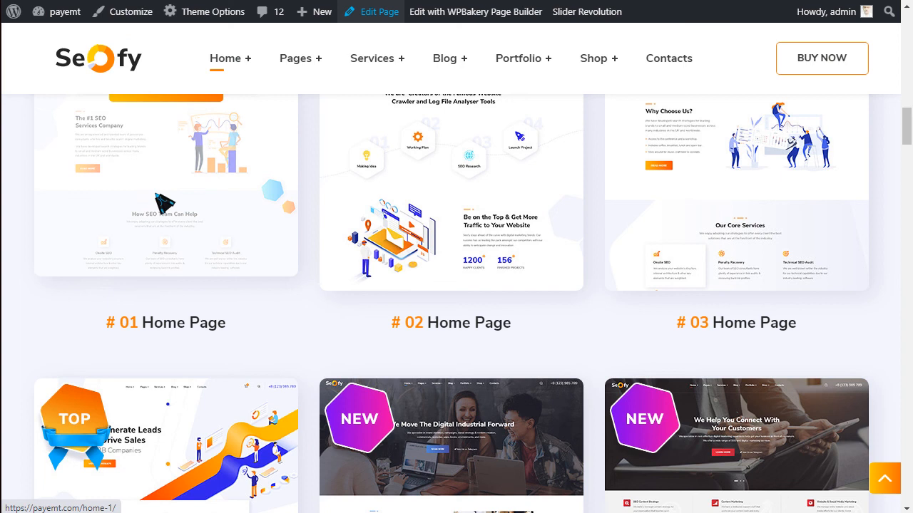
{"action": "scroll", "coordinate": [368, 182], "scroll_direction": "down", "scroll_amount": 4}
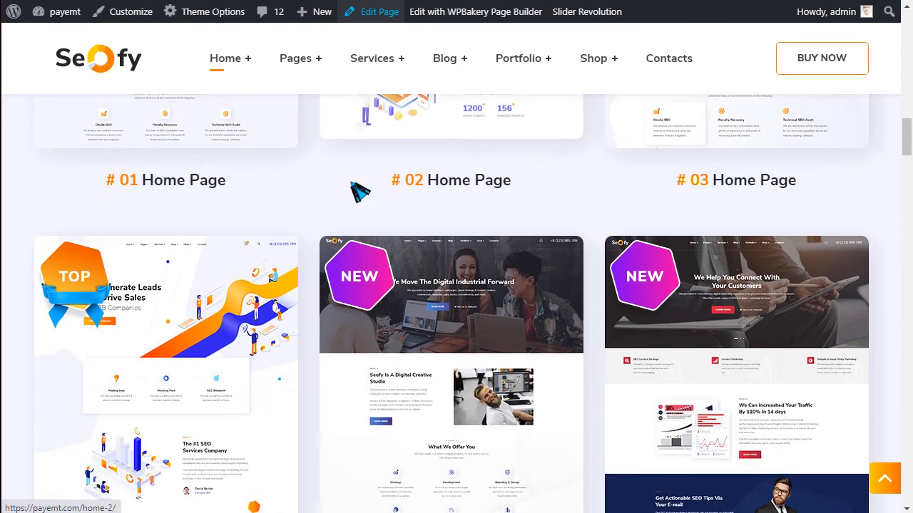
{"action": "scroll", "coordinate": [428, 207], "scroll_direction": "down", "scroll_amount": 2}
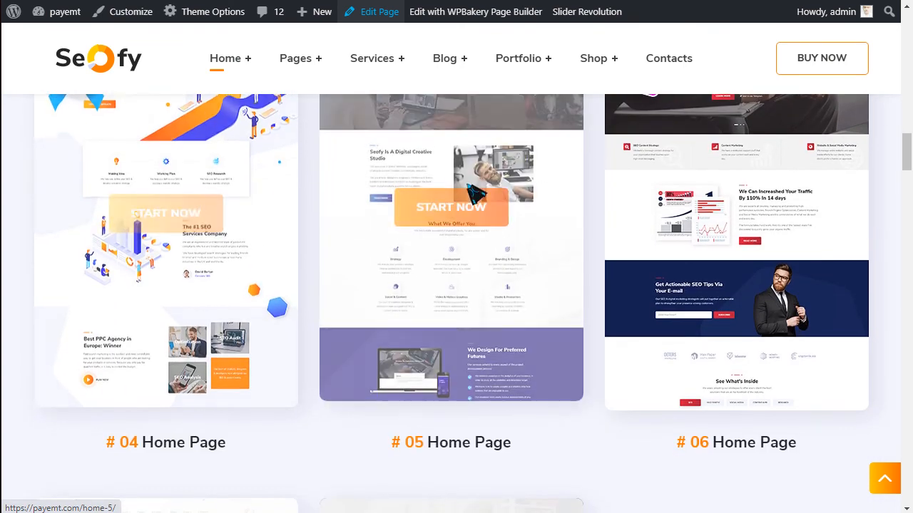
{"action": "scroll", "coordinate": [755, 328], "scroll_direction": "down", "scroll_amount": 2}
{"action": "scroll", "coordinate": [375, 211], "scroll_direction": "down", "scroll_amount": 2}
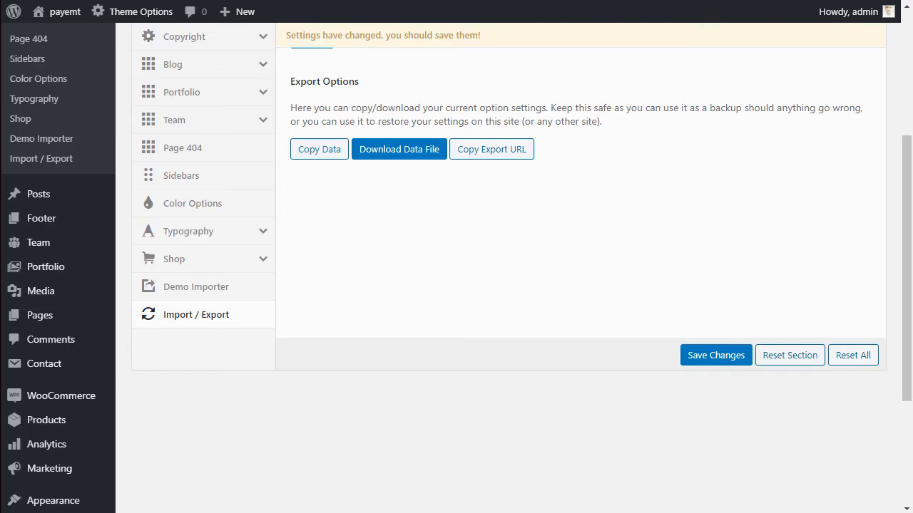
In the WordPress Reading settings, set the static homepage to Home 1 and save the changes.
{"action": "scroll", "coordinate": [93, 371], "scroll_direction": "down", "scroll_amount": 3}
{"action": "mouse_move", "coordinate": [71, 431]}
{"action": "scroll", "coordinate": [71, 421], "scroll_direction": "down", "scroll_amount": 2}
{"action": "mouse_move", "coordinate": [60, 448]}
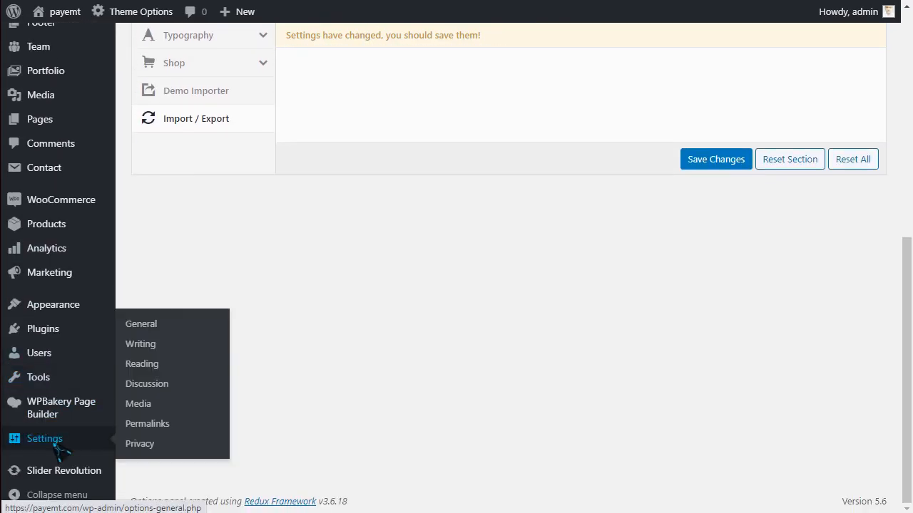
{"action": "left_click", "coordinate": [142, 364]}
{"action": "left_click", "coordinate": [525, 66]}
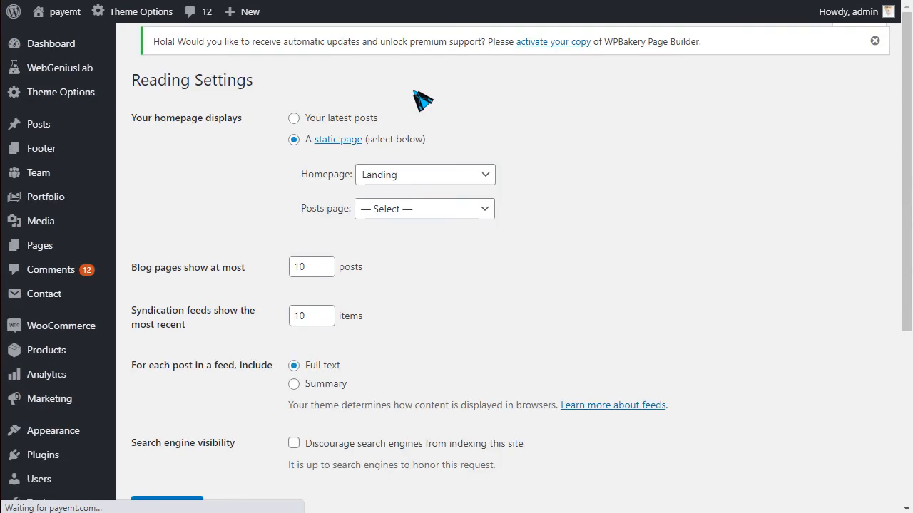
{"action": "left_click", "coordinate": [371, 176]}
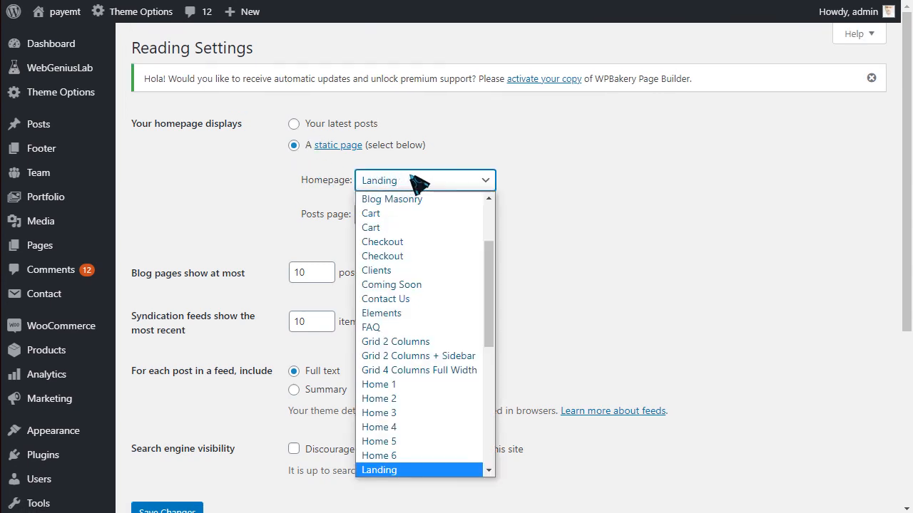
{"action": "left_click", "coordinate": [375, 384]}
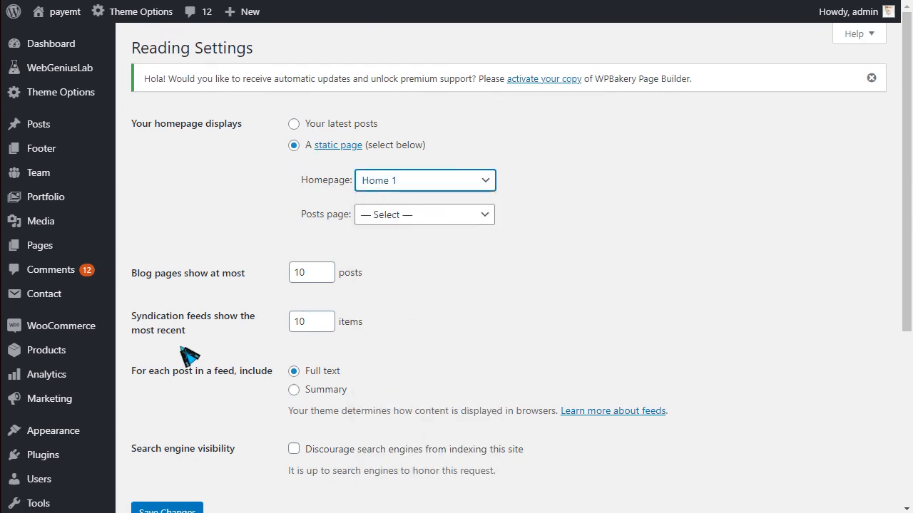
{"action": "scroll", "coordinate": [200, 370], "scroll_direction": "down", "scroll_amount": 3}
{"action": "left_click", "coordinate": [176, 397]}
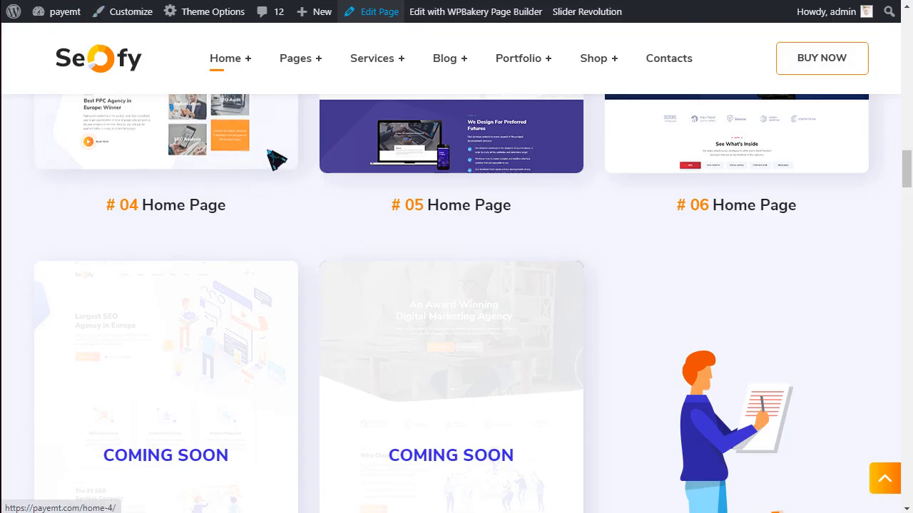
Load the Home 1 page on the live site and look through its sections, returning to the header.
{"action": "scroll", "coordinate": [369, 145], "scroll_direction": "up", "scroll_amount": 2}
{"action": "scroll", "coordinate": [399, 186], "scroll_direction": "up", "scroll_amount": 2}
{"action": "left_click", "coordinate": [442, 239]}
{"action": "scroll", "coordinate": [428, 227], "scroll_direction": "down", "scroll_amount": 20}
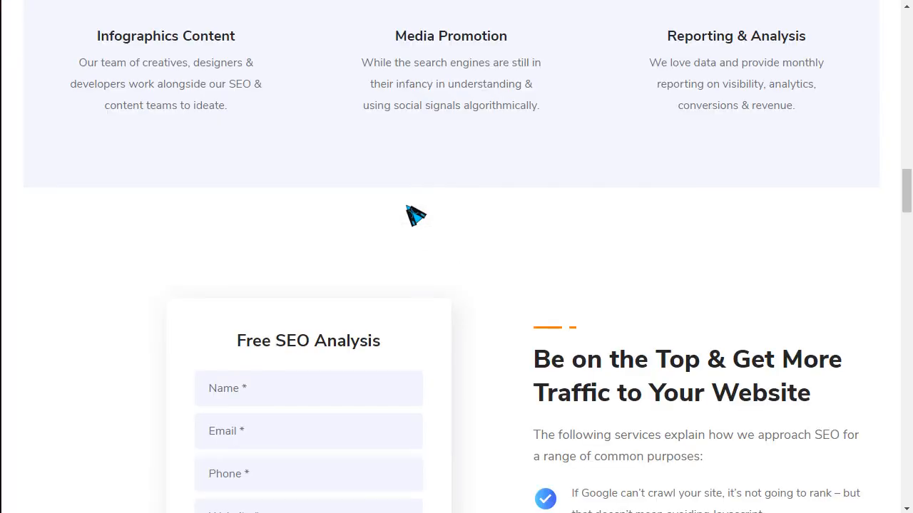
{"action": "scroll", "coordinate": [815, 301], "scroll_direction": "up", "scroll_amount": 7}
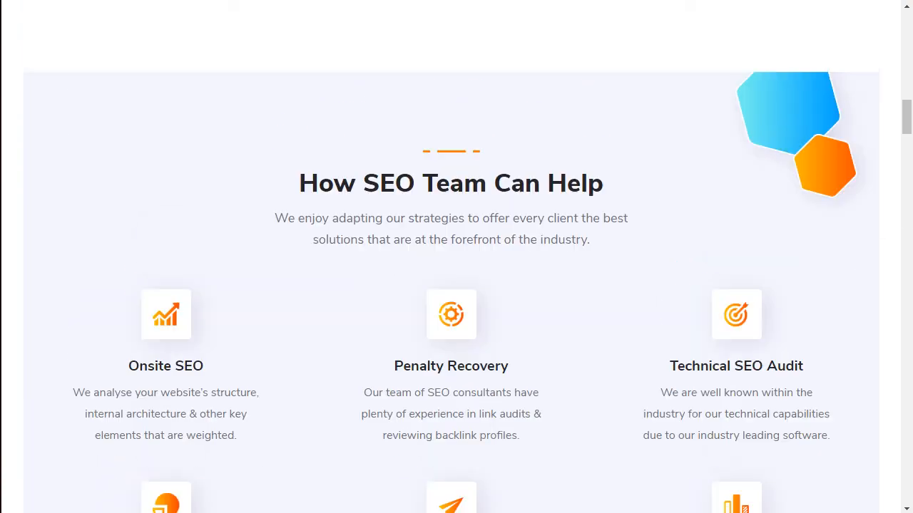
{"action": "left_click_drag", "start_coordinate": [900, 129], "coordinate": [906, 28]}
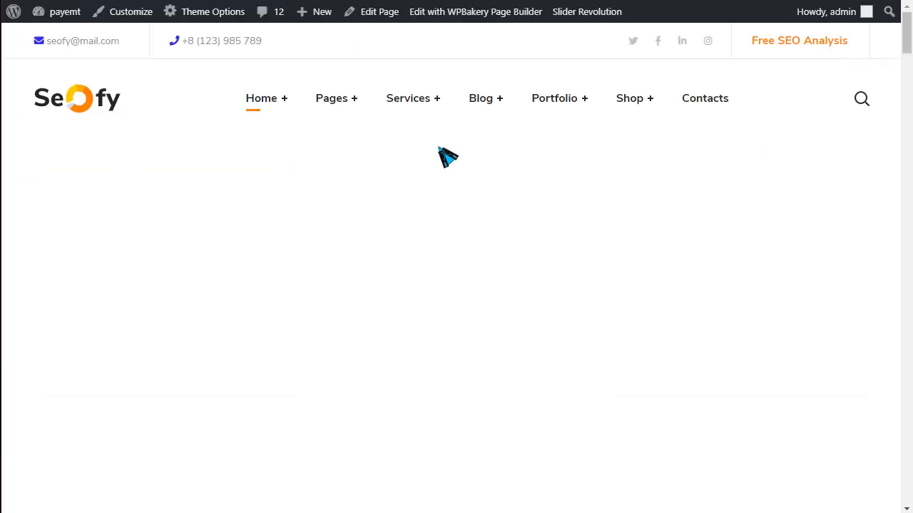
Look through the hero banner and the service boxes on the live home page.
{"action": "scroll", "coordinate": [511, 255], "scroll_direction": "down", "scroll_amount": 3}
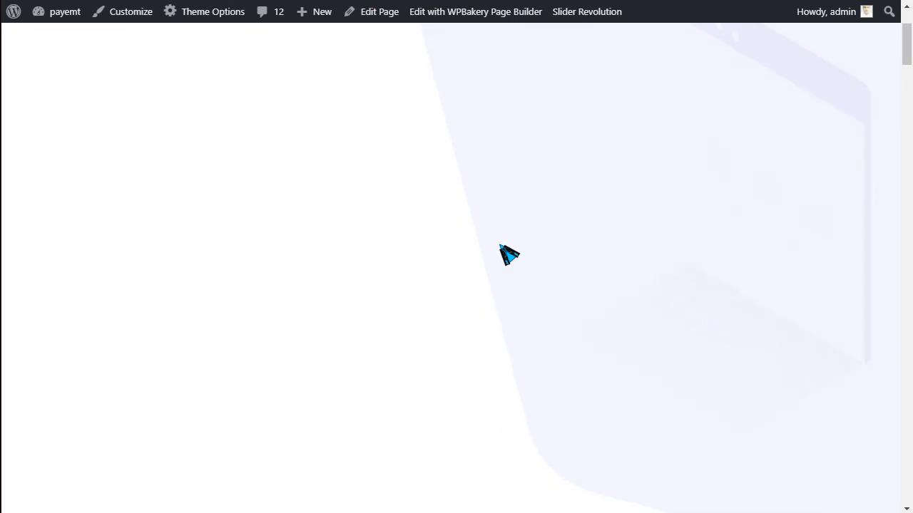
{"action": "scroll", "coordinate": [601, 265], "scroll_direction": "up", "scroll_amount": 5}
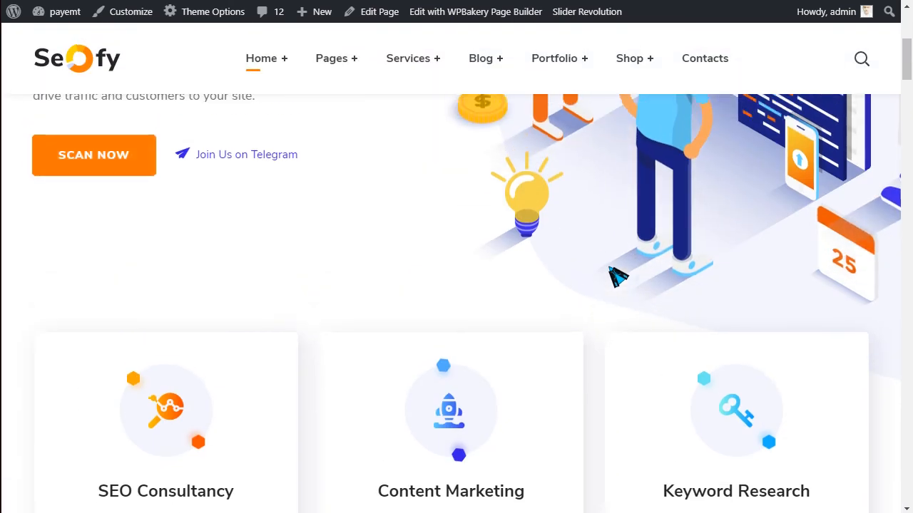
{"action": "scroll", "coordinate": [623, 274], "scroll_direction": "down", "scroll_amount": 5}
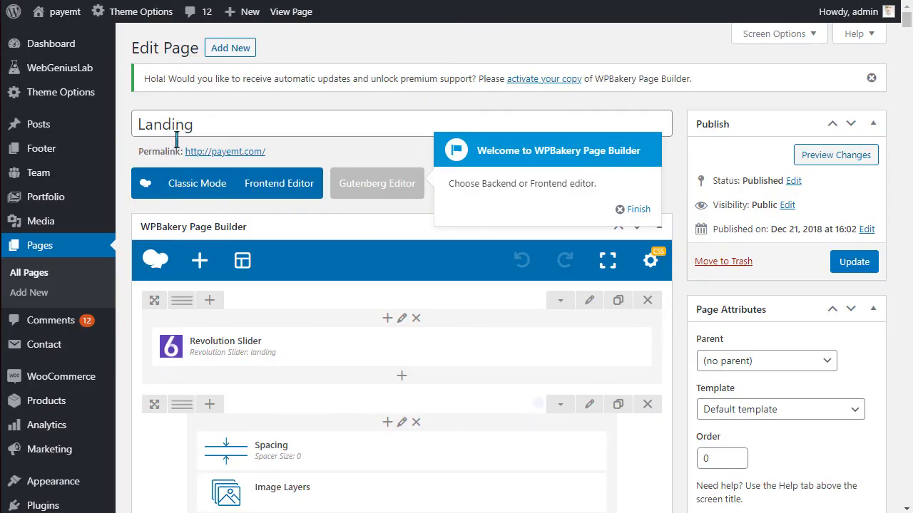
Dismiss the WPBakery Page Builder welcome tip and review the Landing page's elements down to the Services 3 row.
{"action": "left_click", "coordinate": [639, 210]}
{"action": "scroll", "coordinate": [476, 210], "scroll_direction": "down", "scroll_amount": 2}
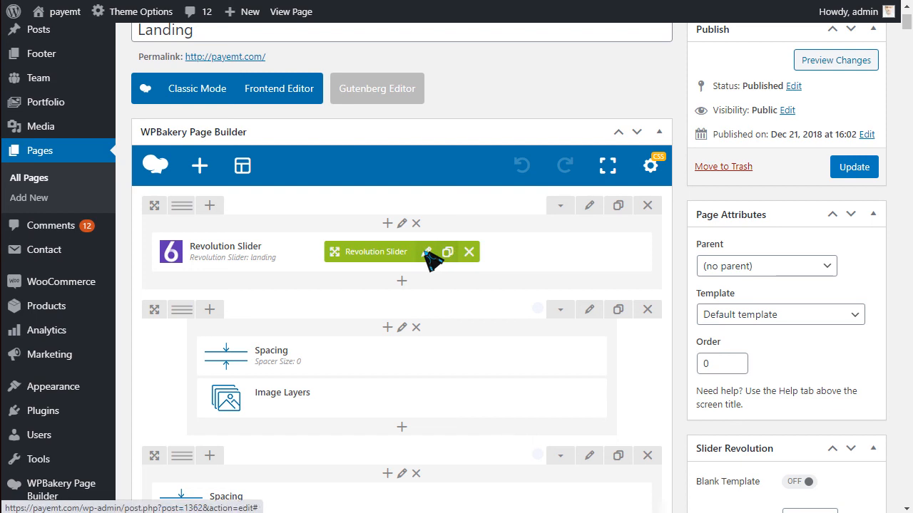
{"action": "scroll", "coordinate": [232, 304], "scroll_direction": "down", "scroll_amount": 2}
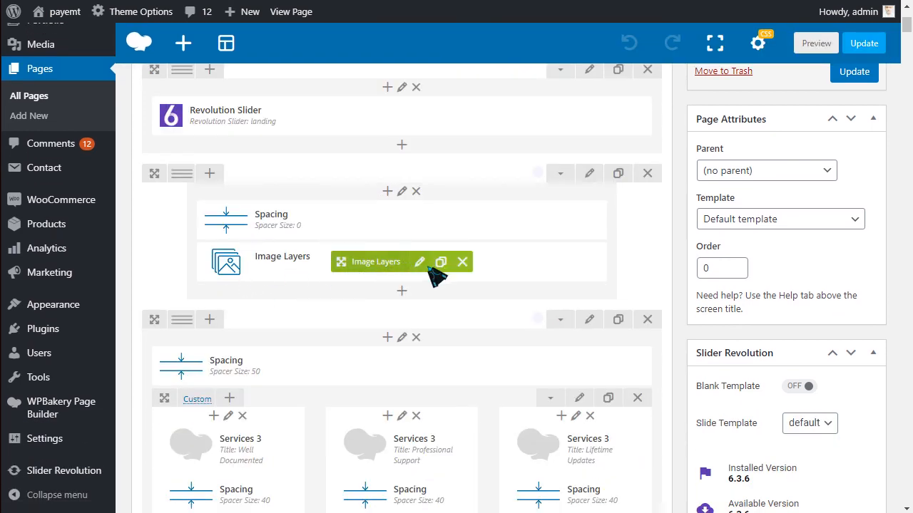
{"action": "scroll", "coordinate": [308, 303], "scroll_direction": "down", "scroll_amount": 1}
{"action": "scroll", "coordinate": [308, 303], "scroll_direction": "down", "scroll_amount": 2}
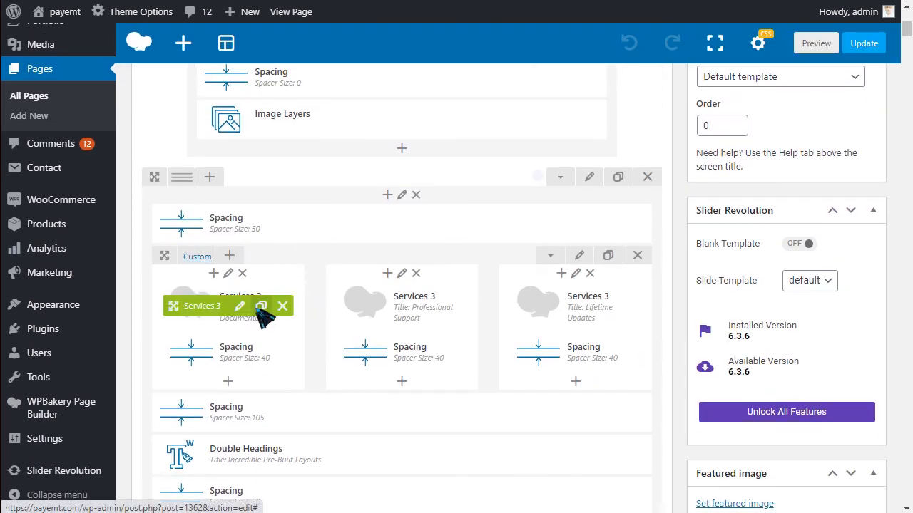
View the general settings of the "Well Documented" Services 3 element and close them without saving.
{"action": "left_click", "coordinate": [241, 306]}
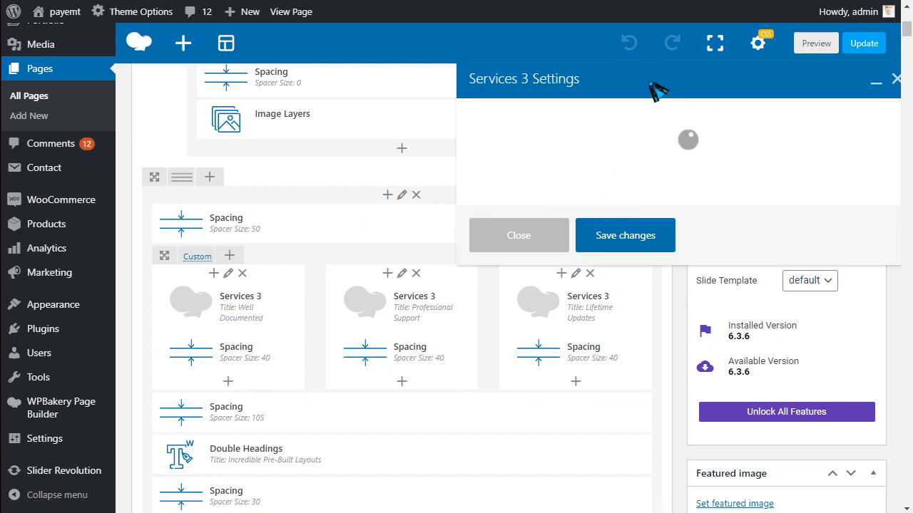
{"action": "left_click_drag", "start_coordinate": [655, 89], "coordinate": [413, 112]}
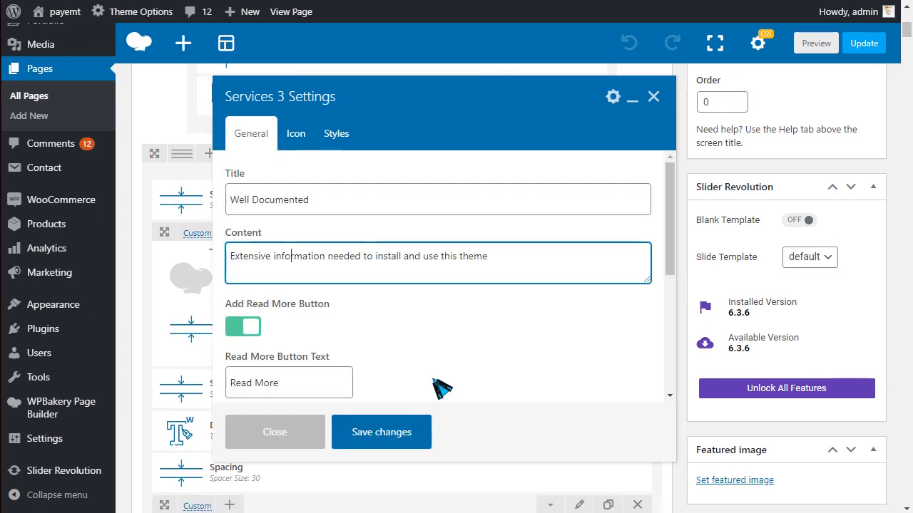
{"action": "left_click", "coordinate": [285, 431]}
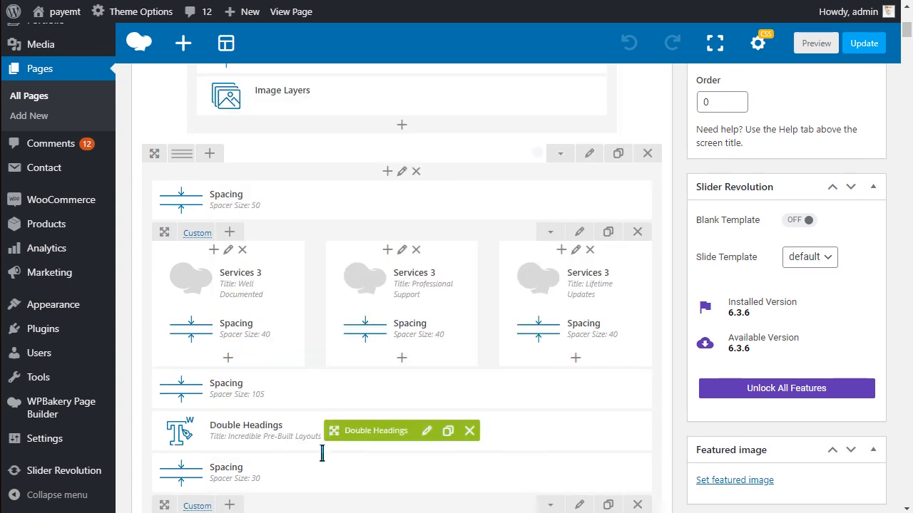